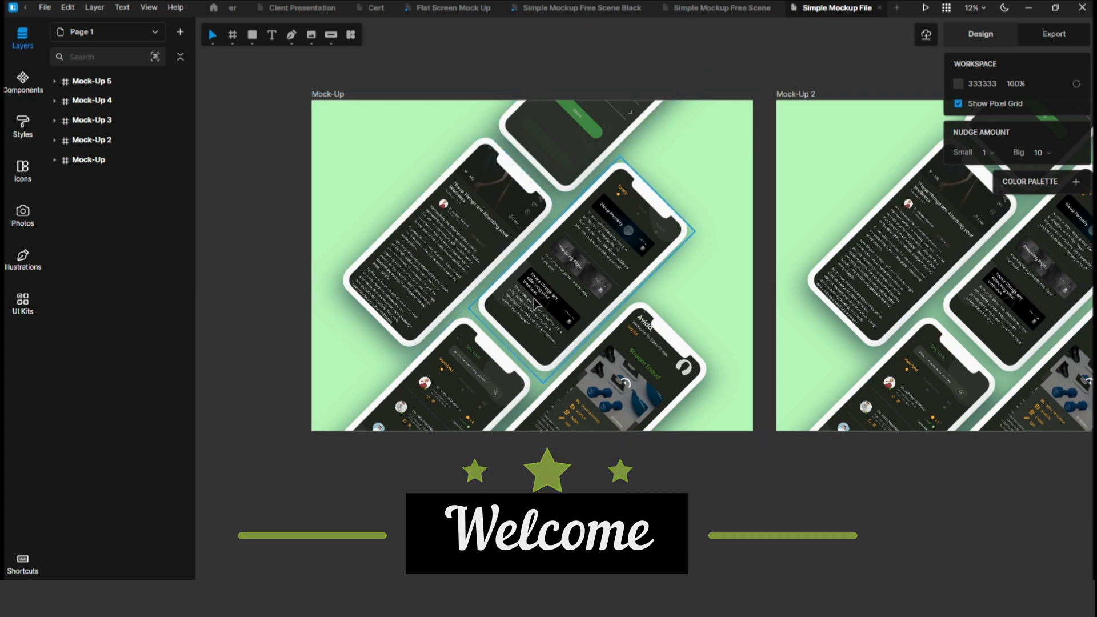
Set the Change BG Style layer style's fill colour to pale yellow FFFAB7.
scroll(381, 197, "down", 2)
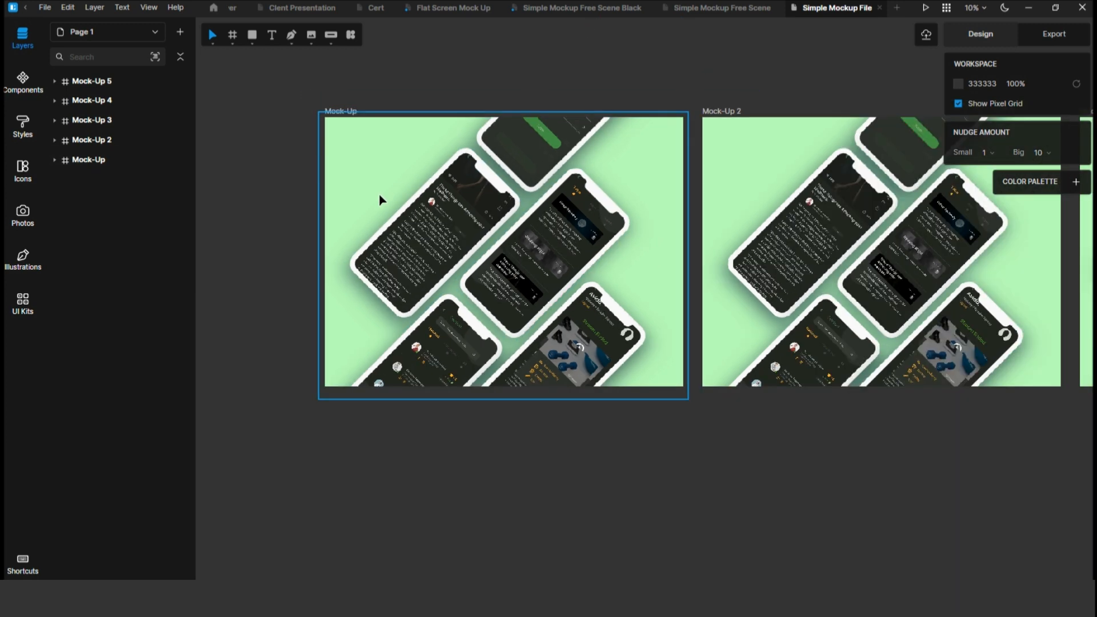
scroll(381, 198, "right", 15)
scroll(381, 199, "left", 15)
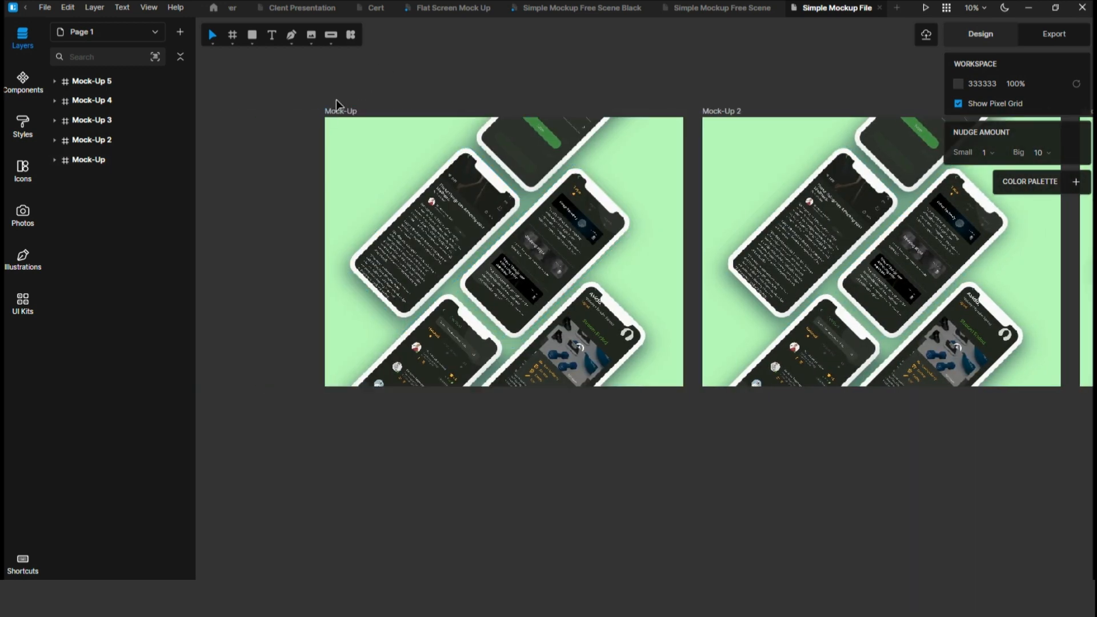
left_click(344, 112)
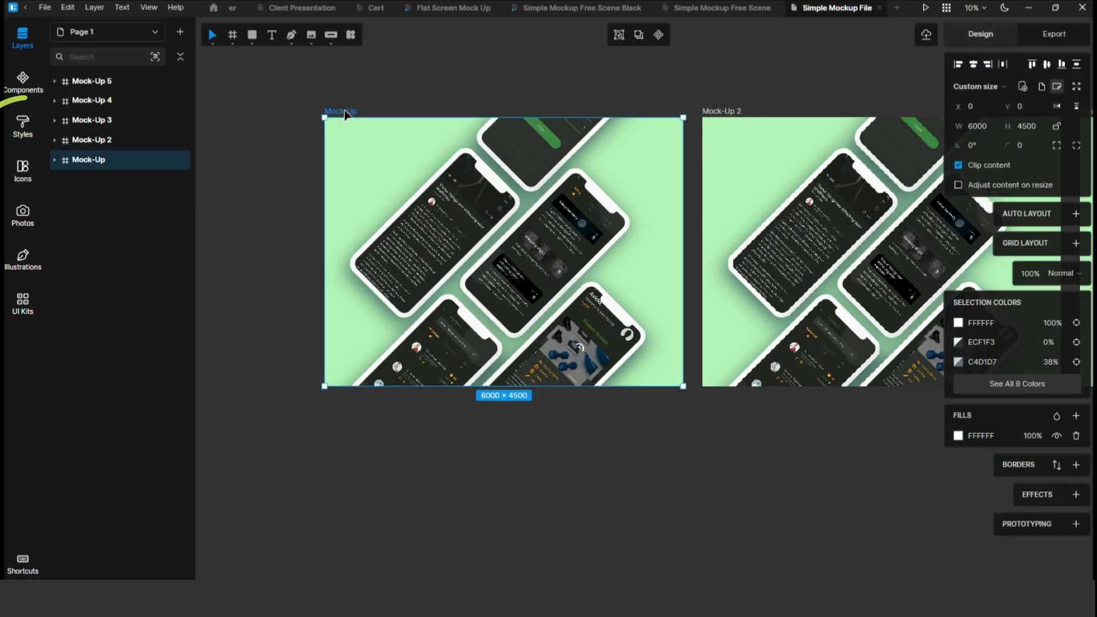
left_click(23, 123)
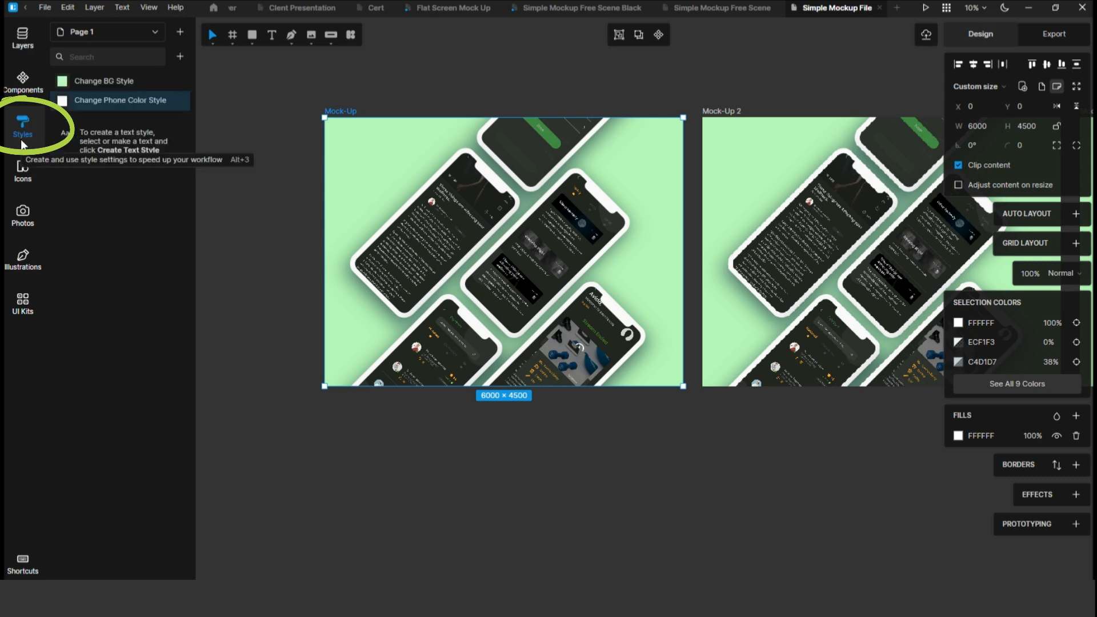
left_click(67, 85)
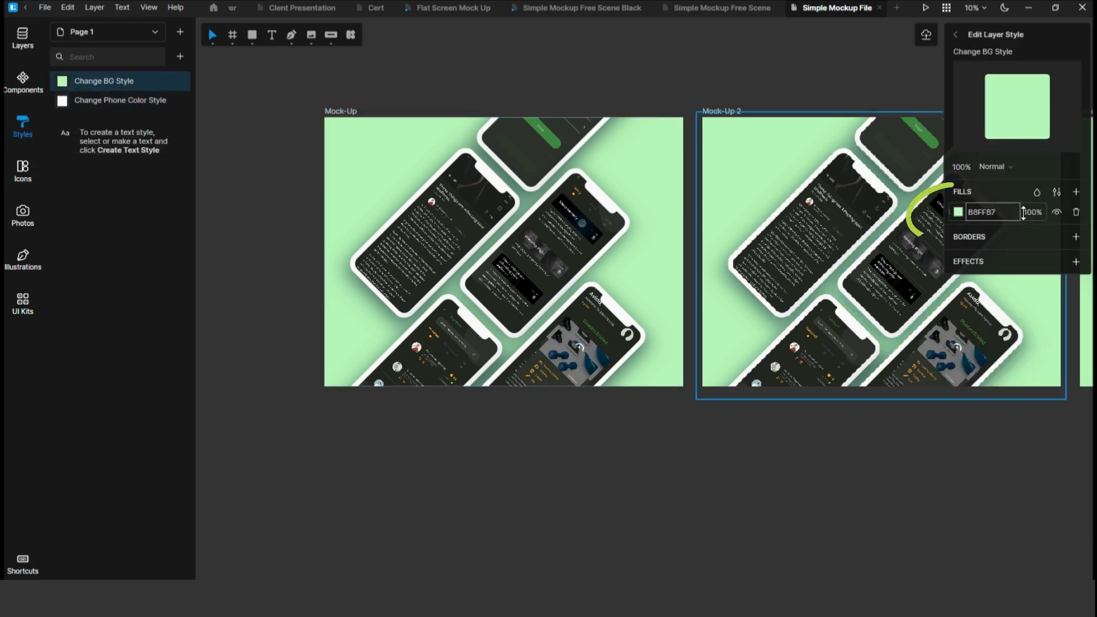
left_click(958, 213)
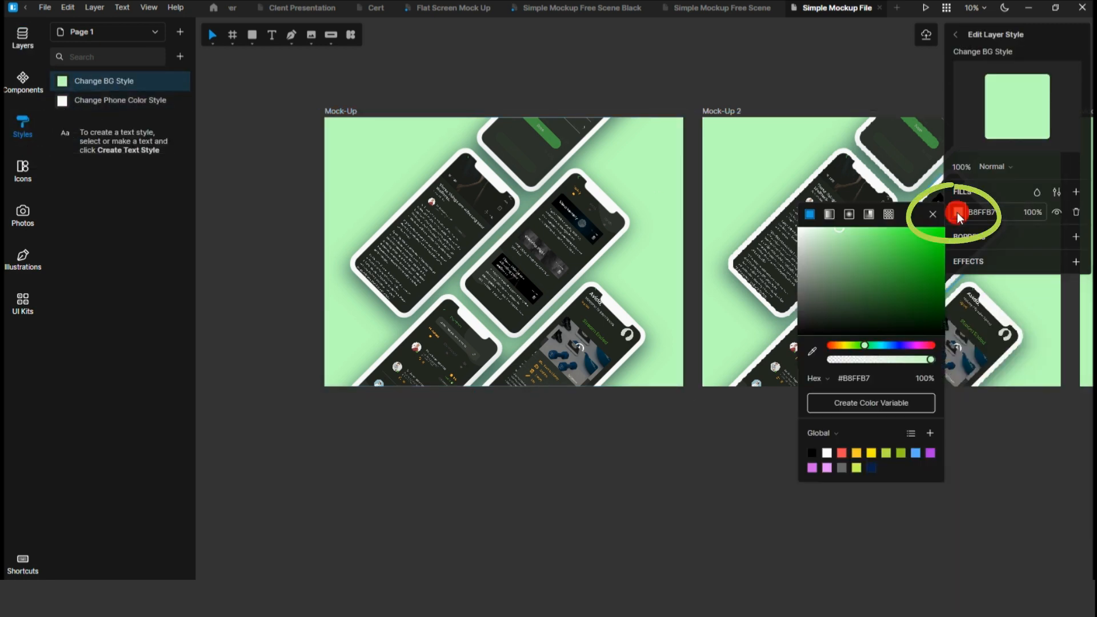
left_click(872, 455)
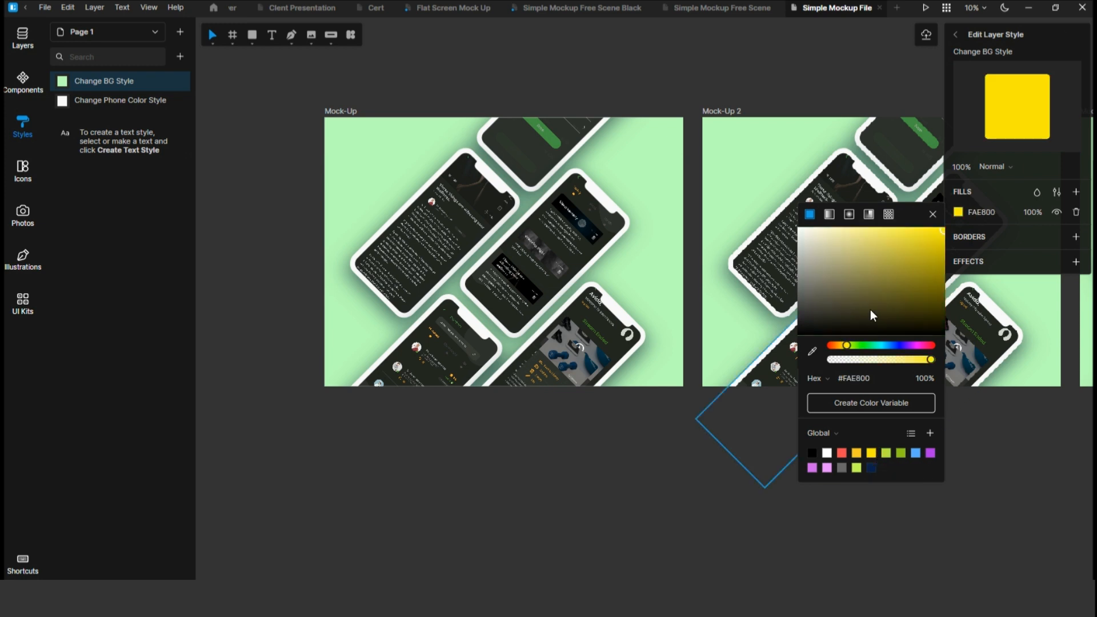
left_click(818, 239)
left_click_drag(818, 240, 816, 232)
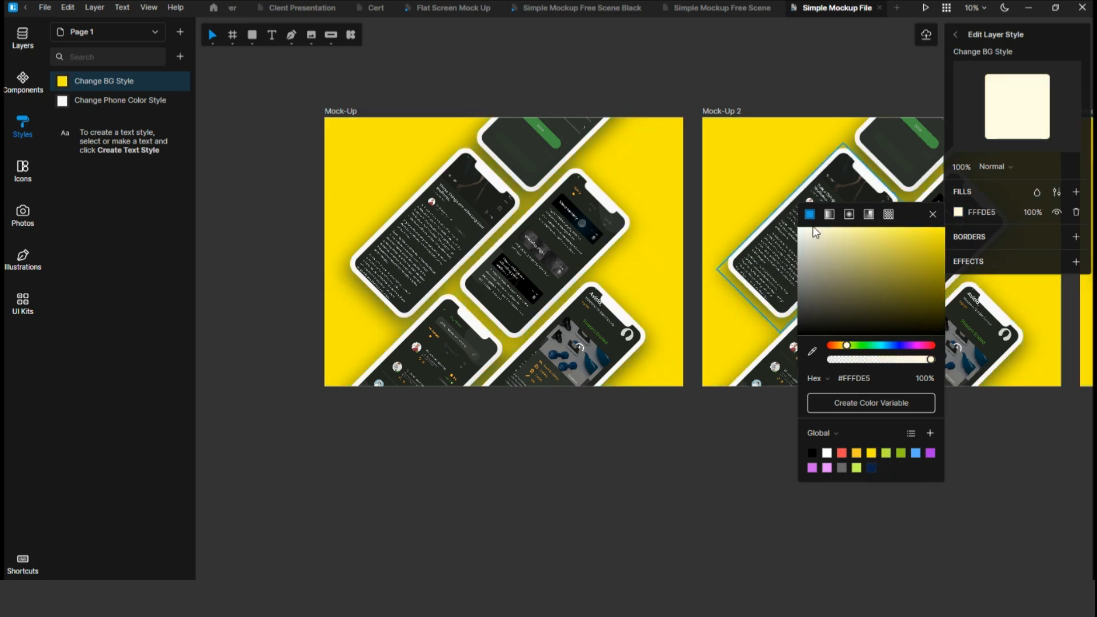
left_click(820, 230)
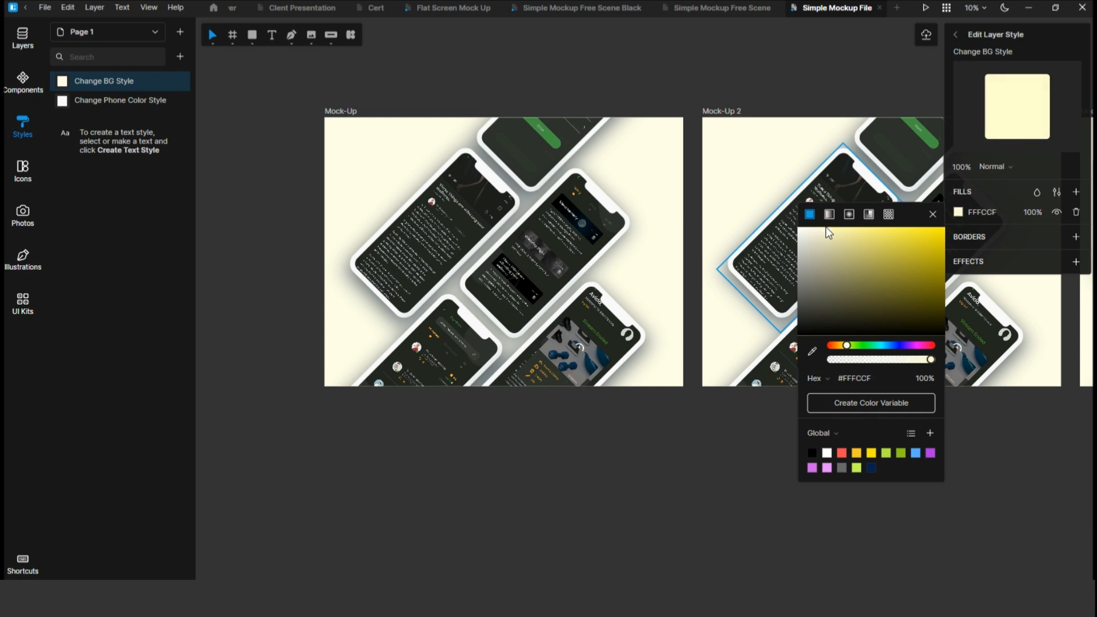
left_click_drag(833, 231, 839, 214)
left_click(933, 214)
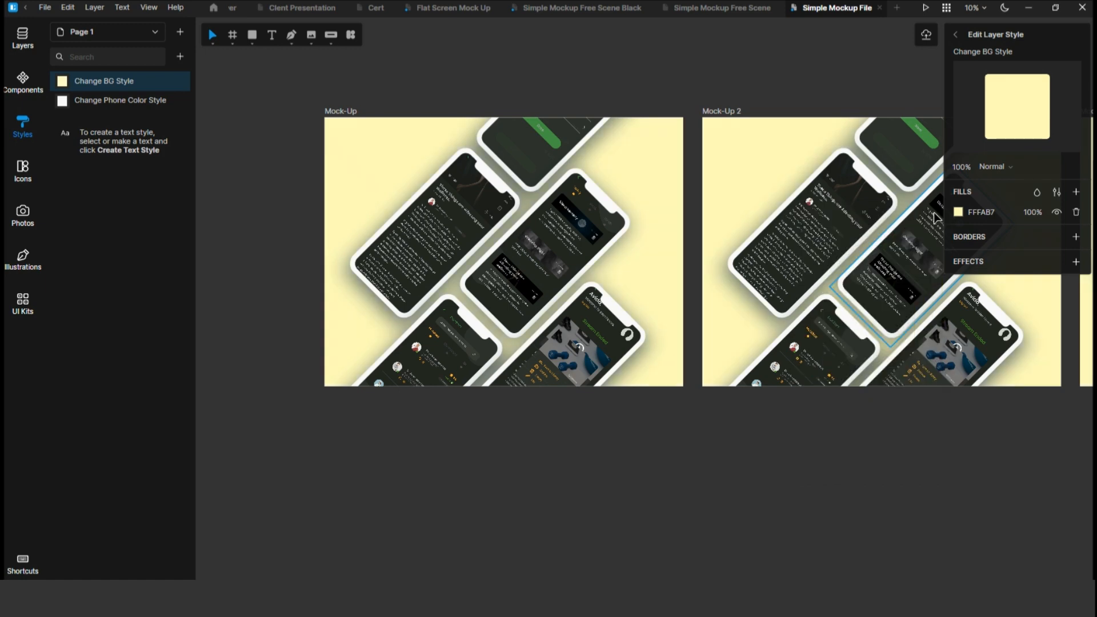
scroll(752, 118, "right", 2)
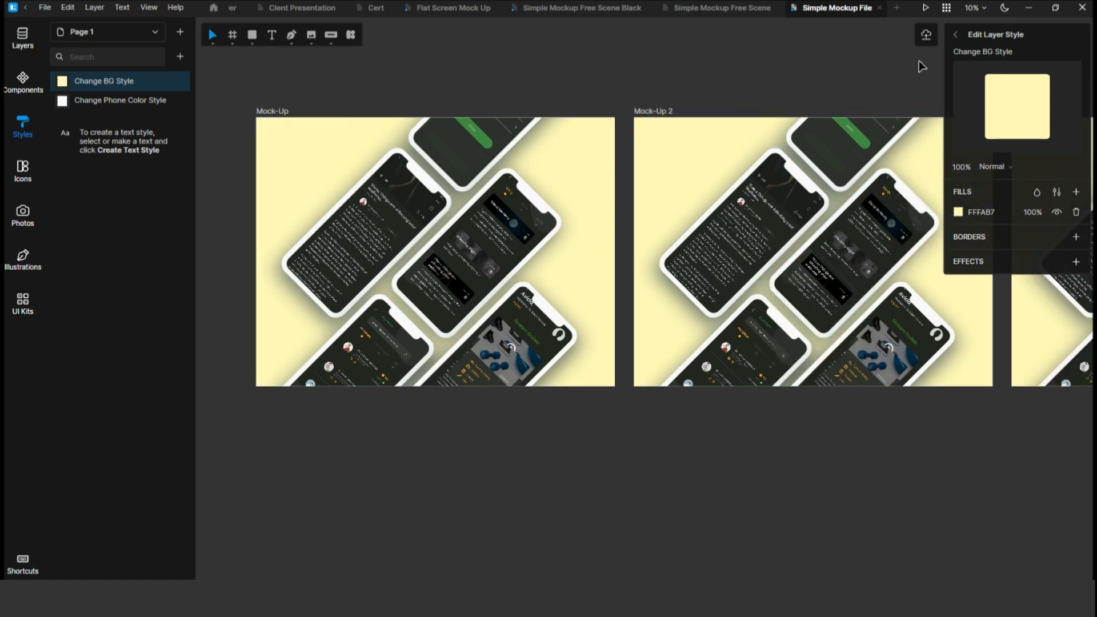
left_click(955, 35)
Set the Change Phone Color Style layer style's fill colour to dark grey 272727.
scroll(708, 228, "right", 10)
scroll(708, 226, "left", 8)
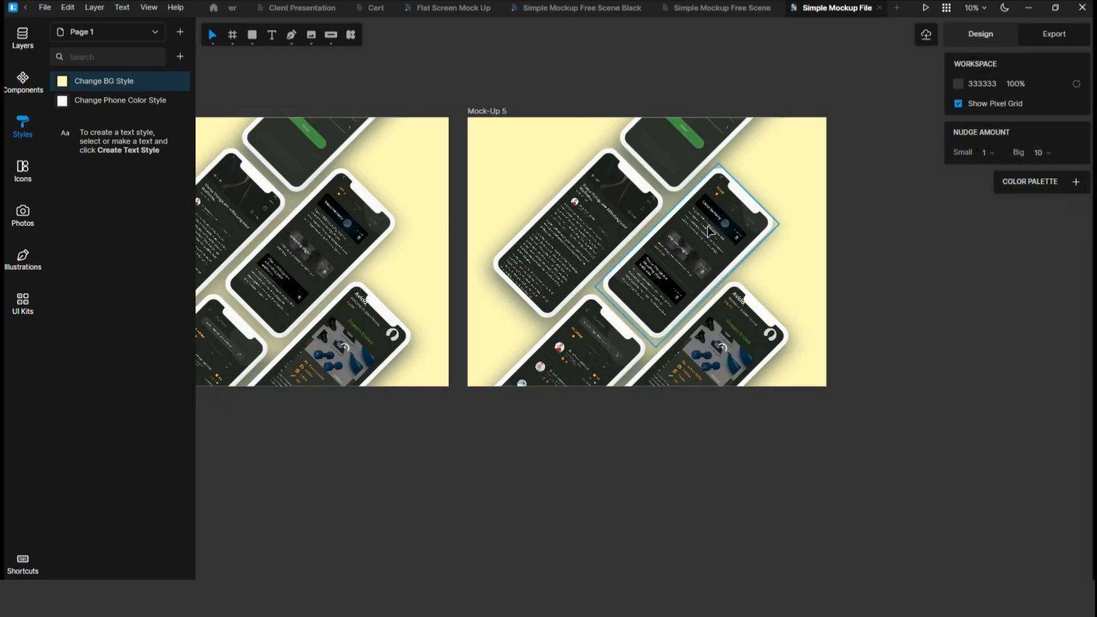
scroll(708, 226, "left", 10)
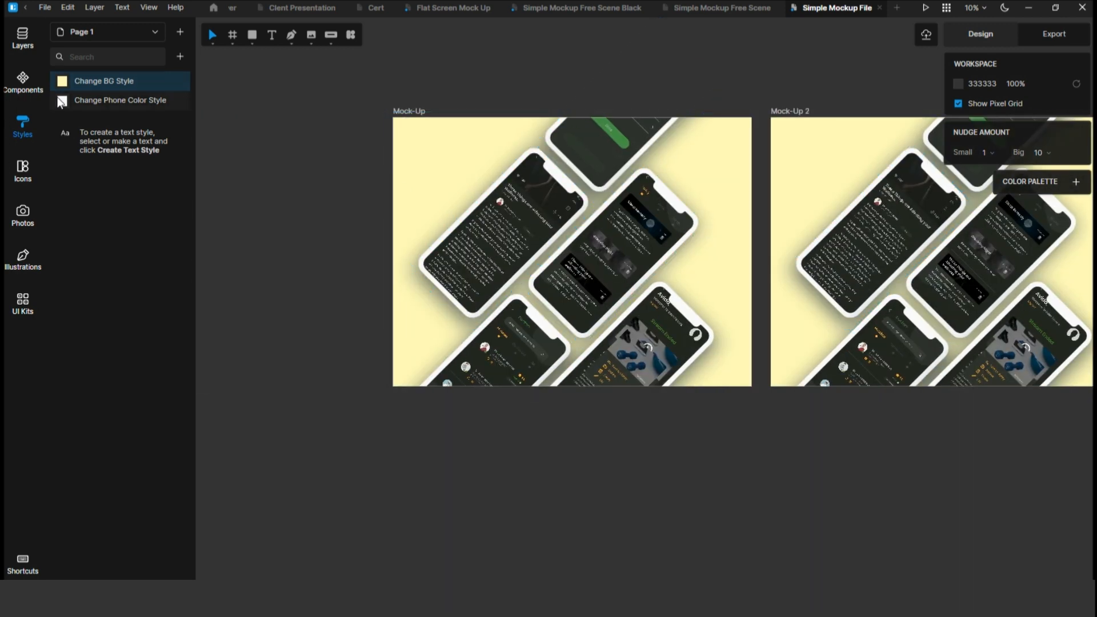
left_click(60, 102)
left_click(961, 212)
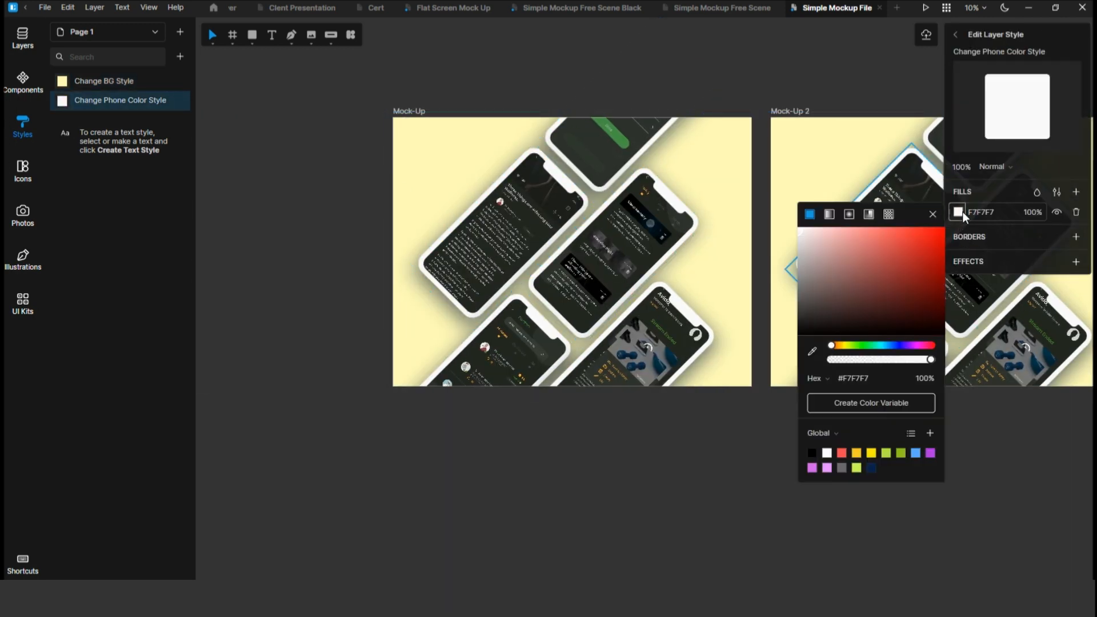
left_click(814, 452)
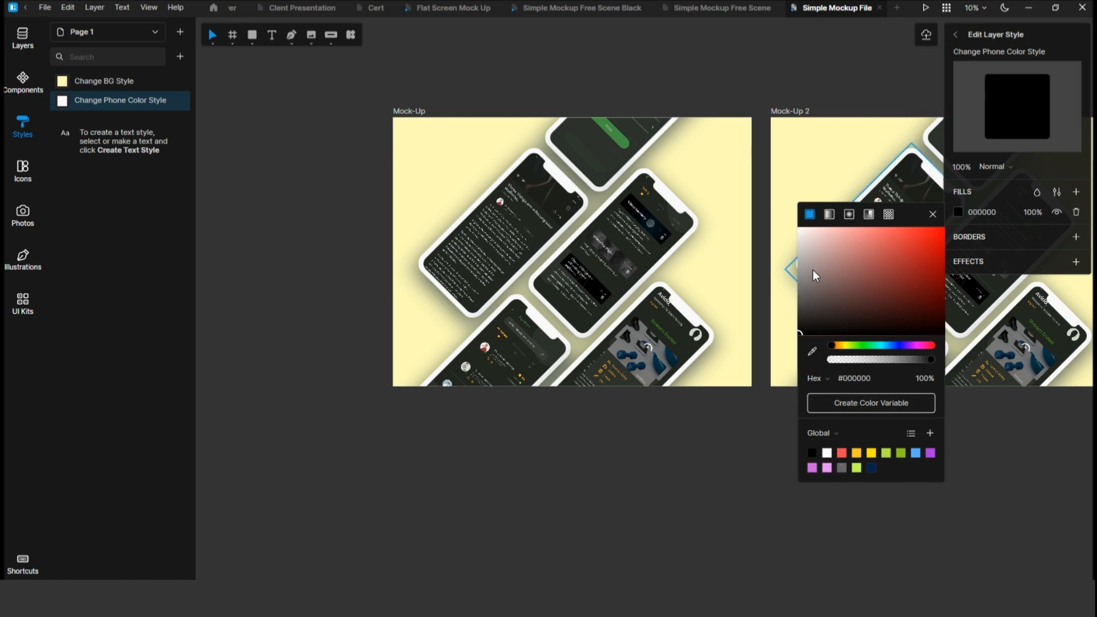
left_click_drag(805, 320, 797, 325)
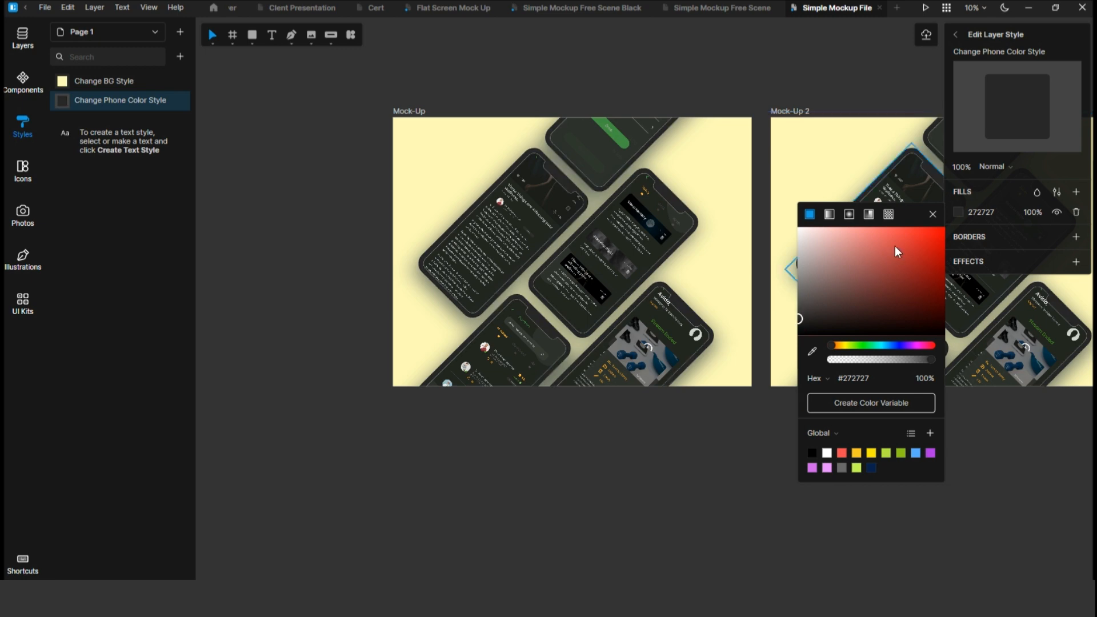
left_click(933, 220)
scroll(736, 289, "right", 10)
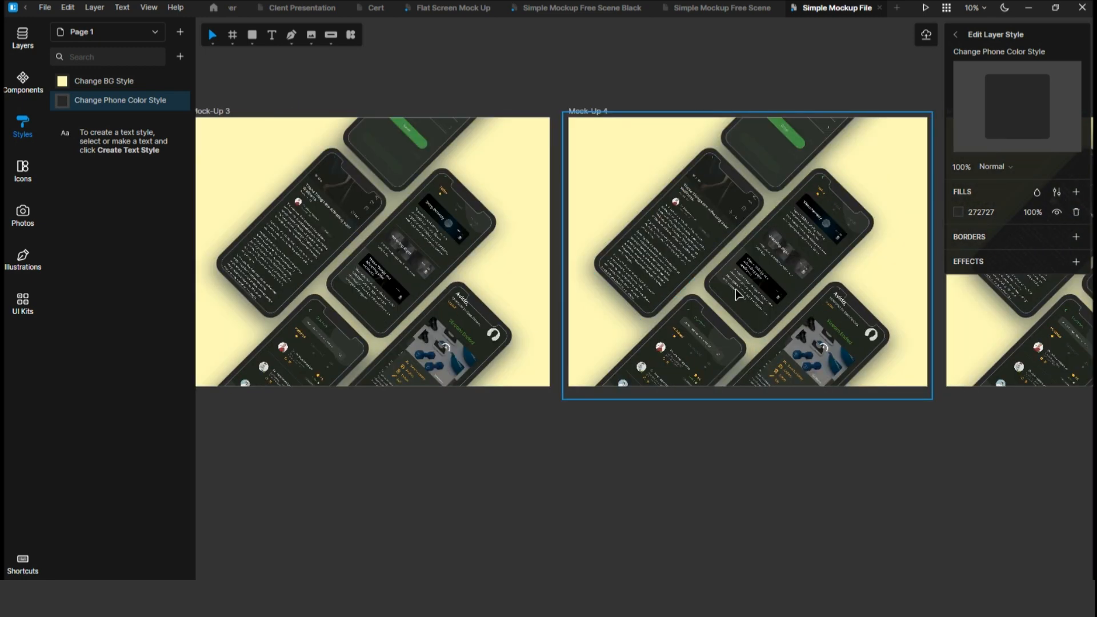
scroll(735, 289, "left", 10)
left_click(953, 33)
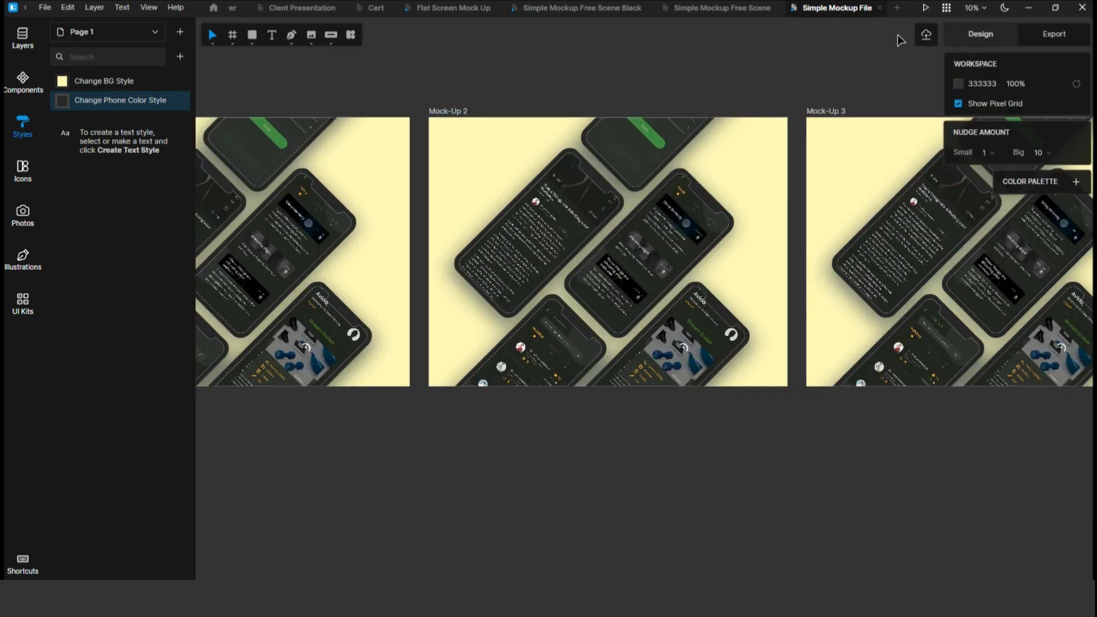
Replace the top phone's Change This screen image in the Mock-Up frame with Articles.png.
left_click(19, 42)
scroll(312, 259, "left", 6)
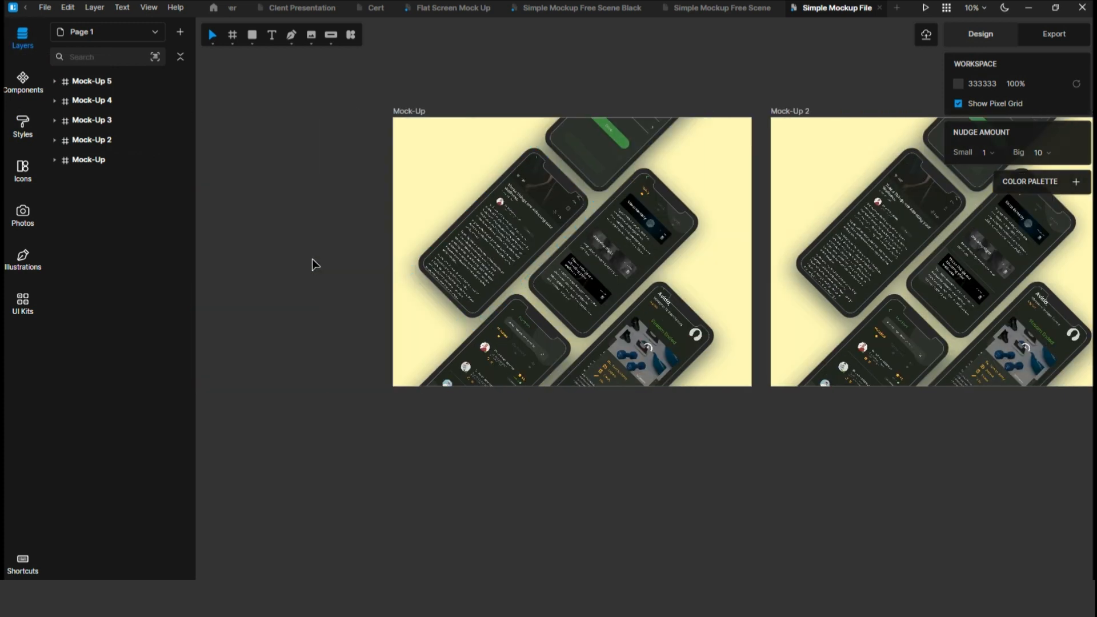
left_click(624, 152)
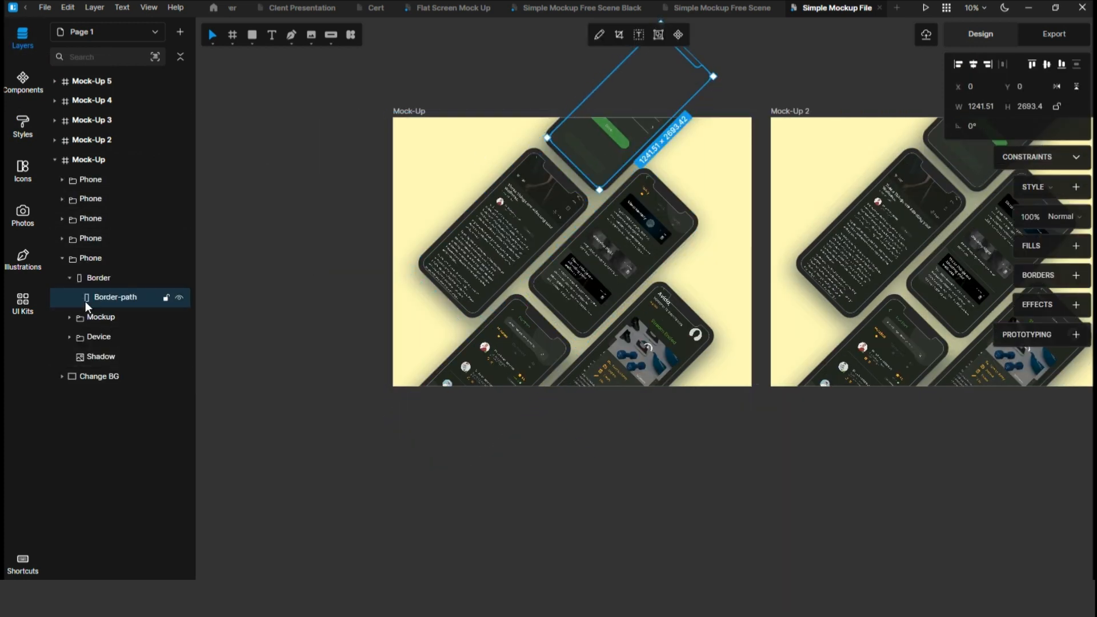
left_click(67, 277)
left_click(69, 278)
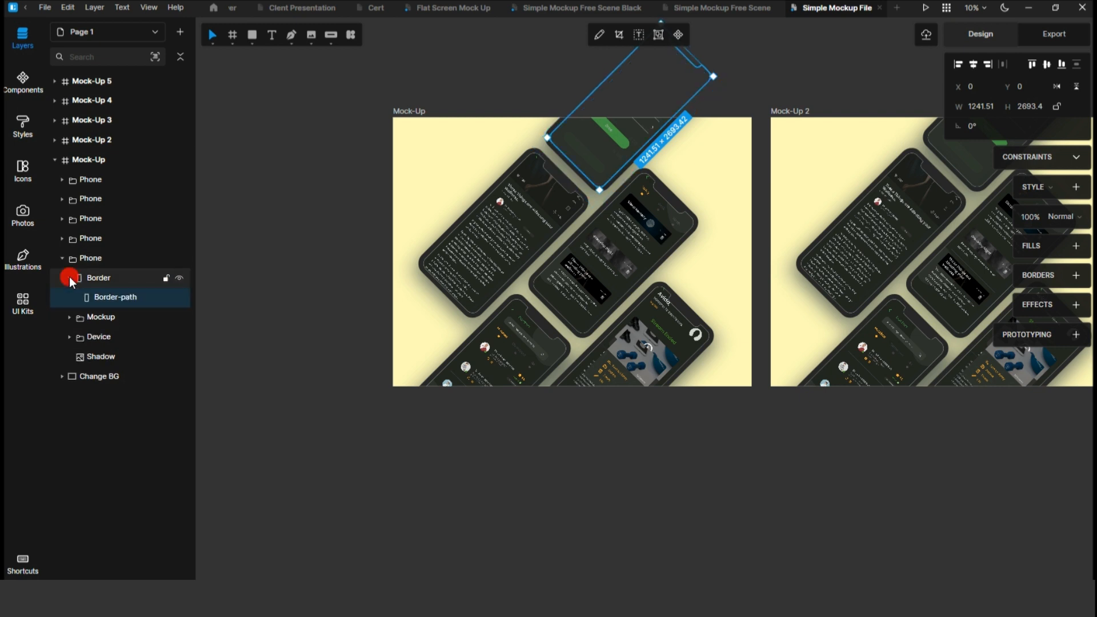
left_click(70, 316)
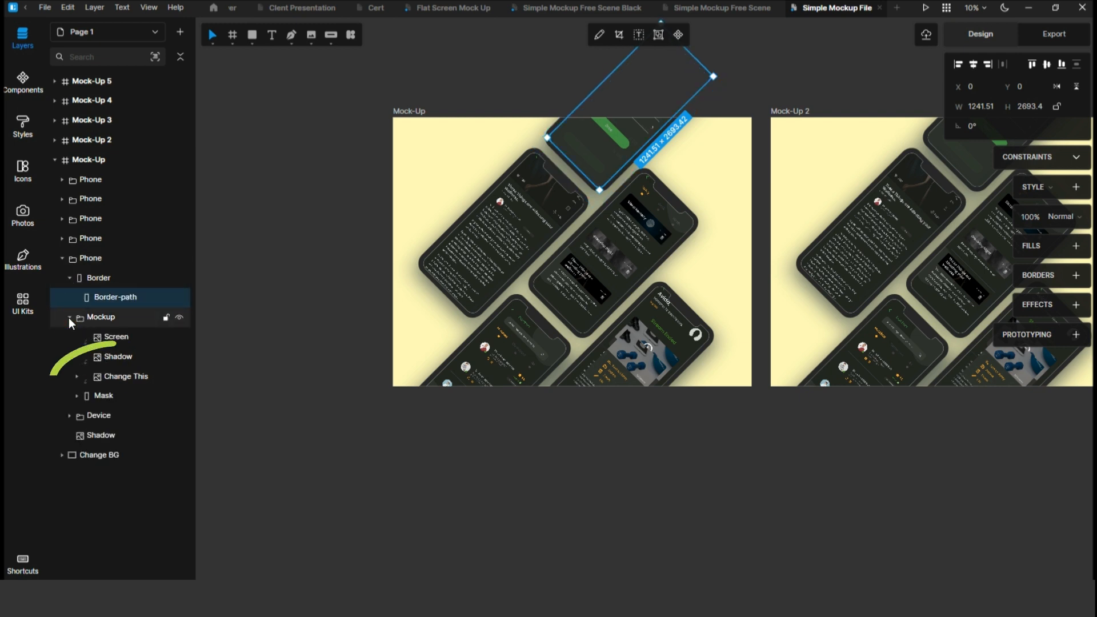
left_click(118, 376)
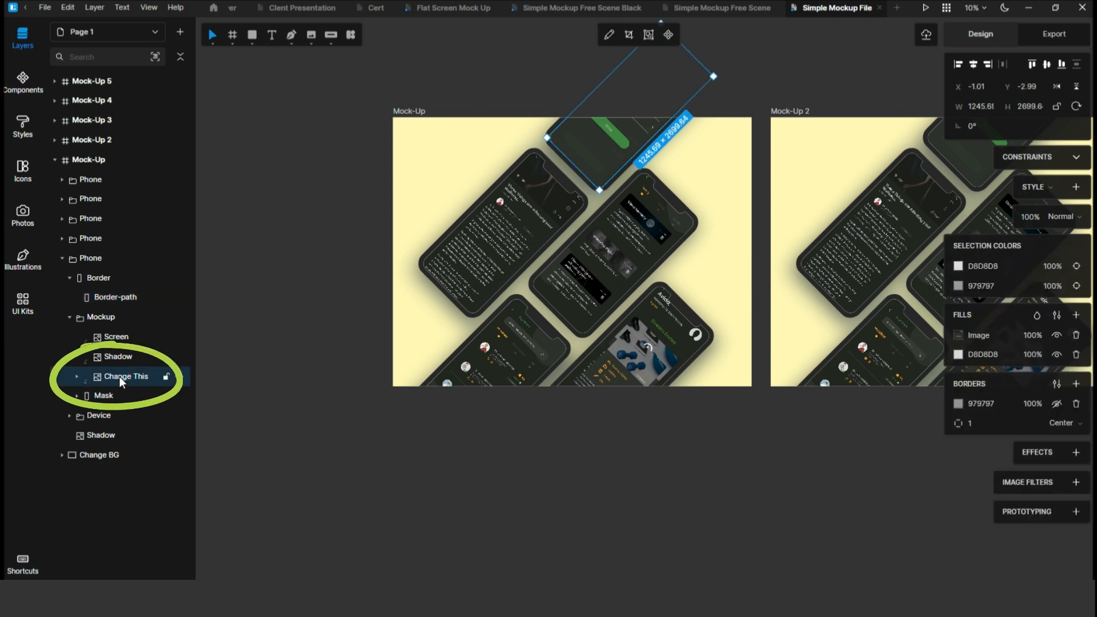
left_click(959, 337)
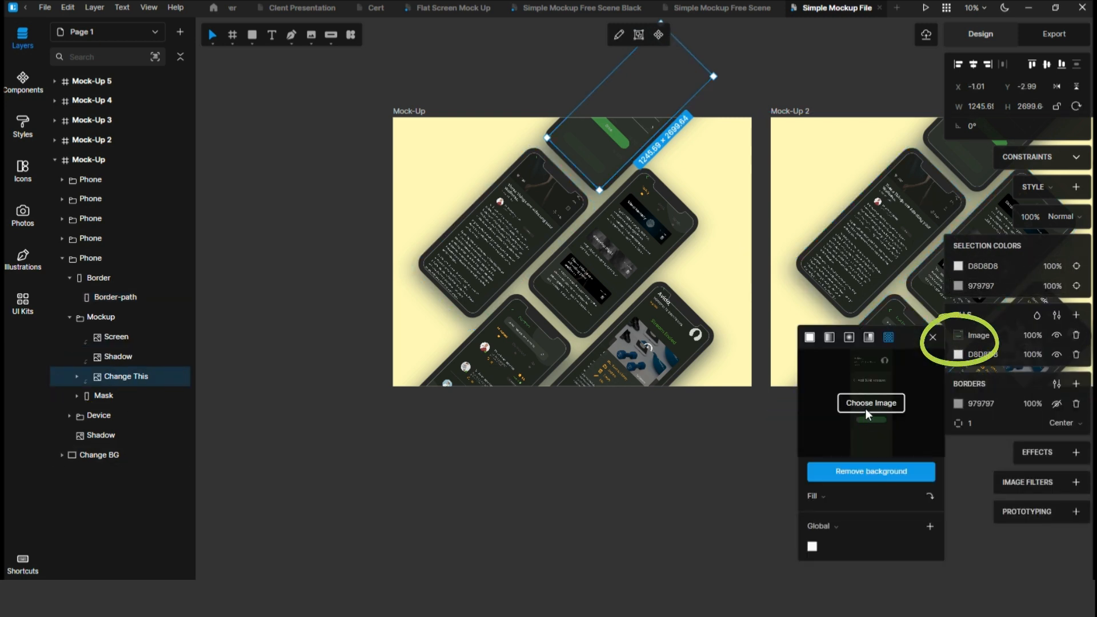
left_click(869, 403)
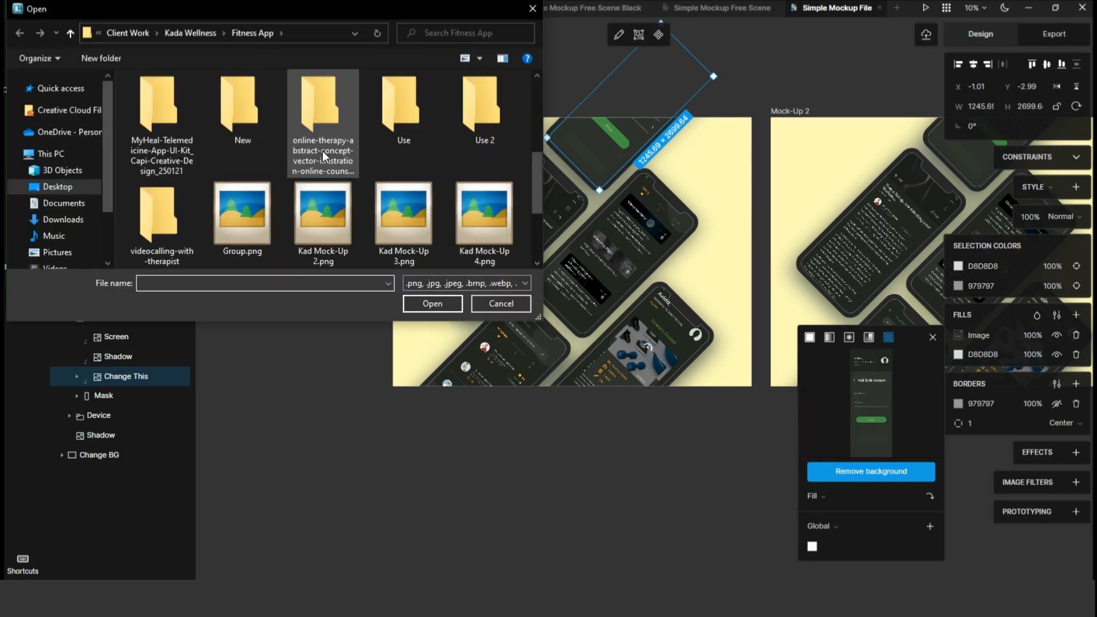
scroll(323, 157, "down", 2)
scroll(323, 156, "up", 5)
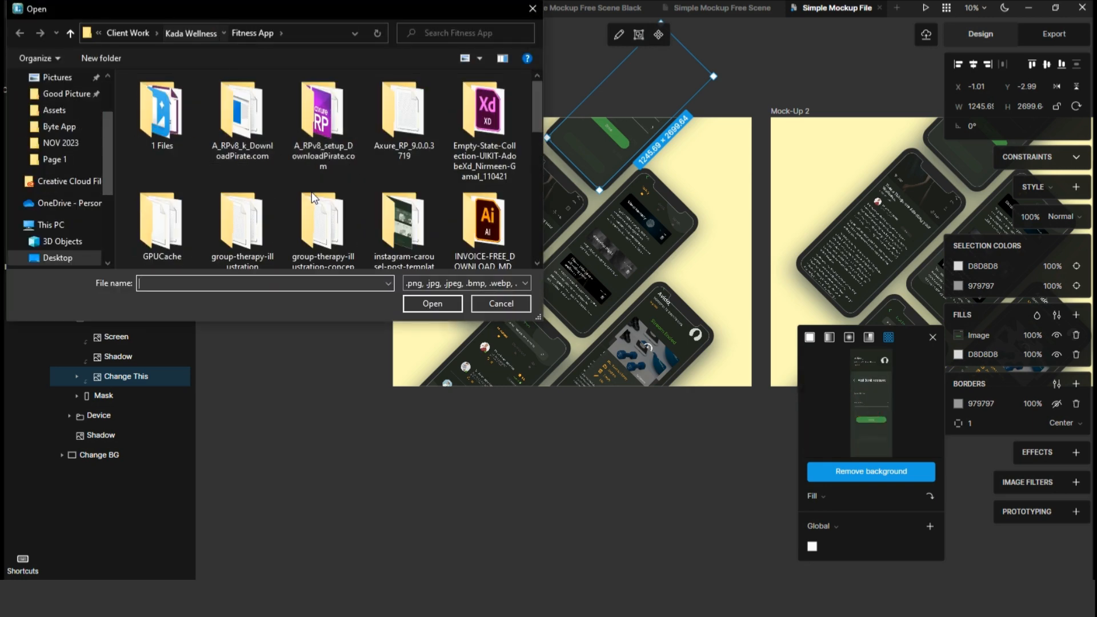
scroll(315, 200, "down", 2)
scroll(316, 201, "up", 2)
left_click(479, 114)
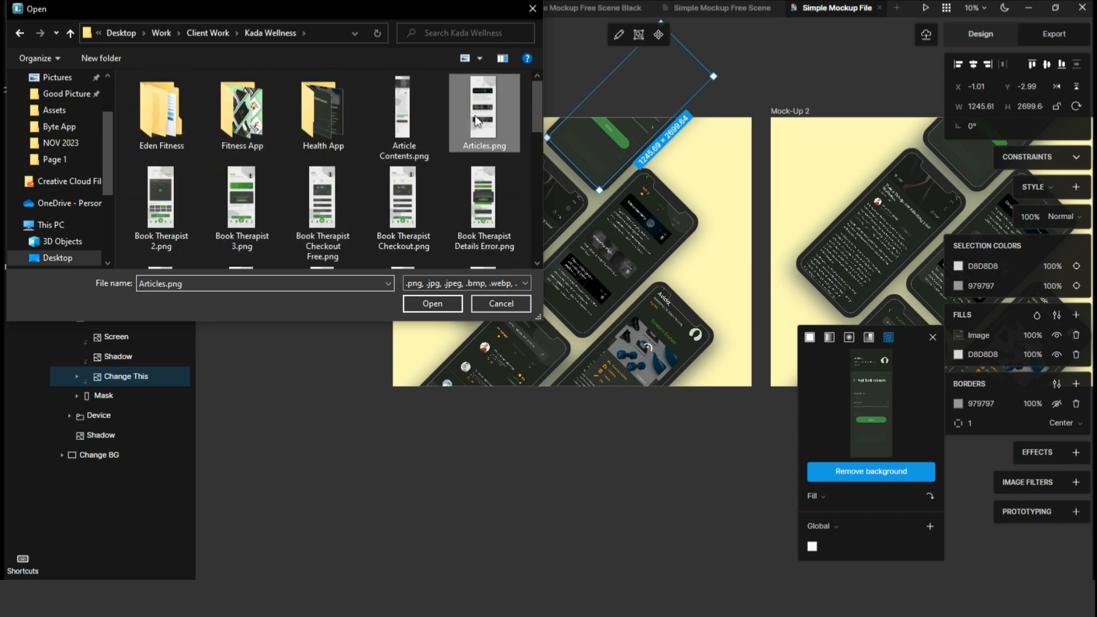
left_click(432, 304)
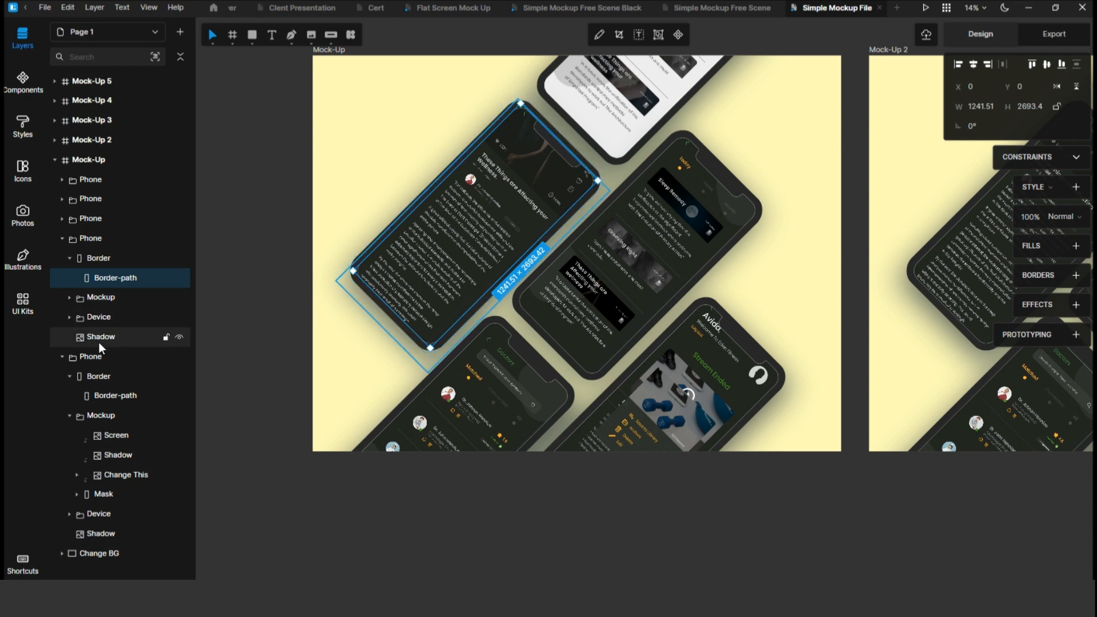
Replace the left phone's Change This screen image with another app screen image.
left_click(69, 297)
scroll(68, 298, "down", 2)
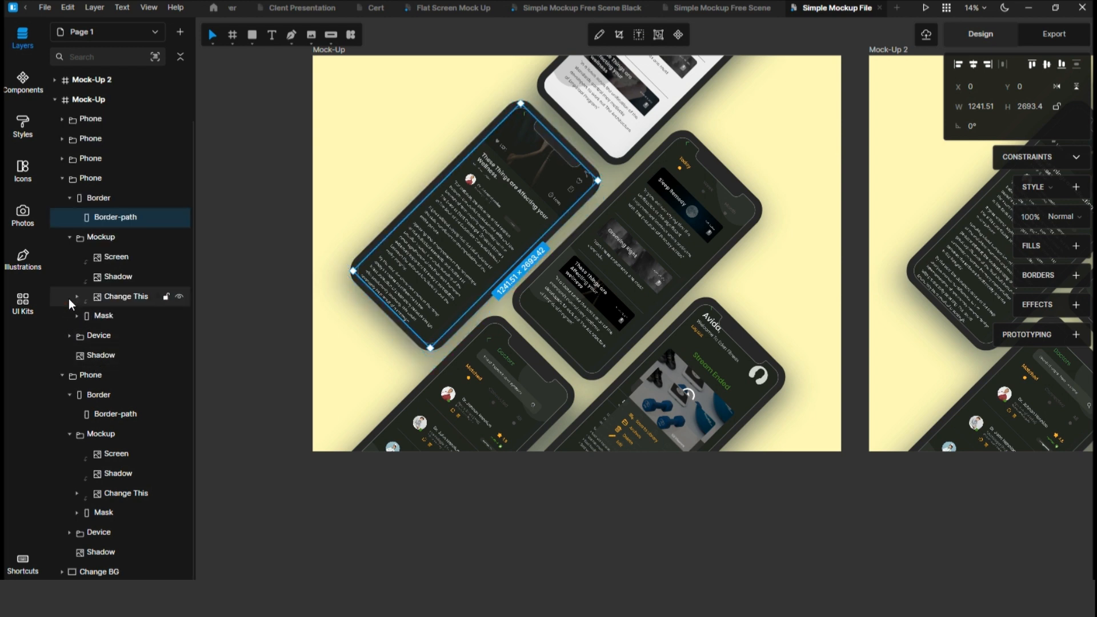
left_click(112, 297)
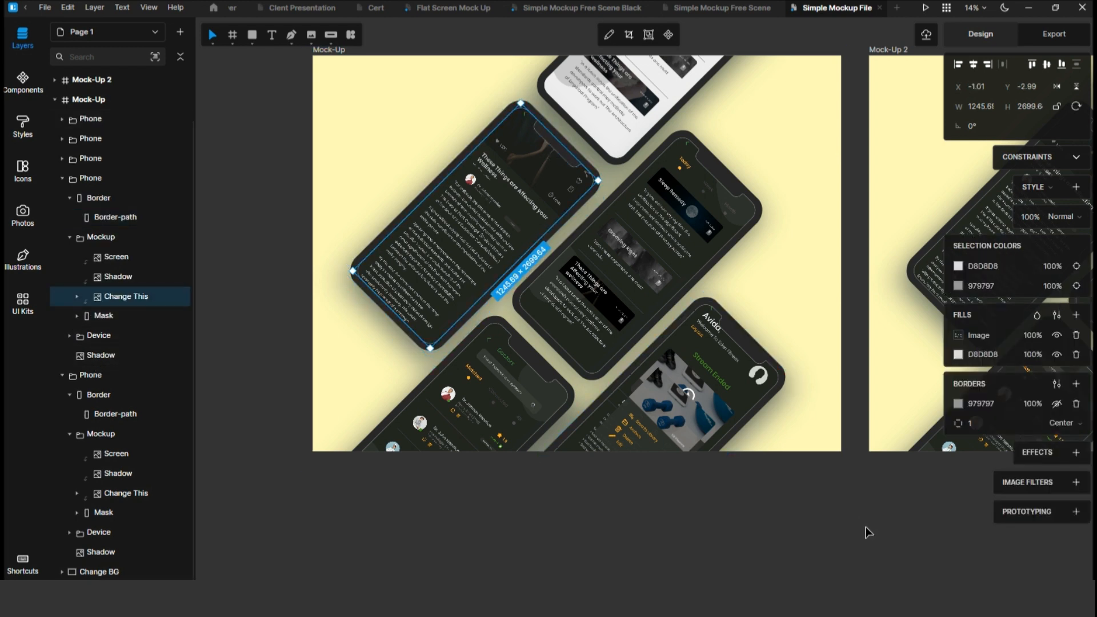
left_click(958, 336)
left_click(872, 410)
left_click(423, 239)
left_click(430, 303)
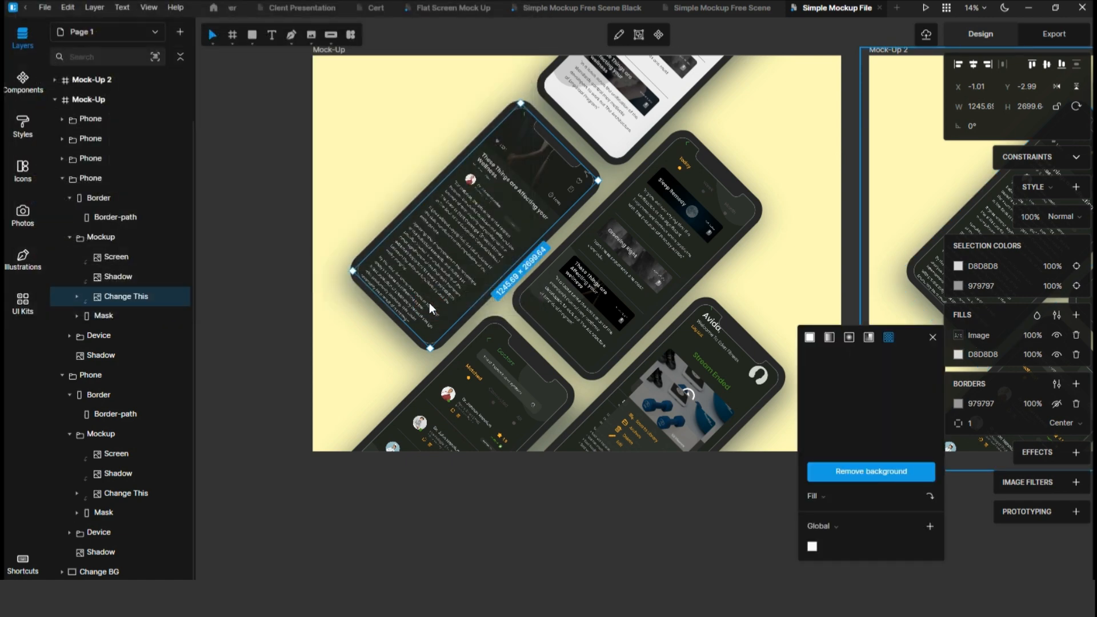
Replace the centre phone's Change This screen image with Chat Box Free.png from the Kada Wellness folder.
double_click(622, 281)
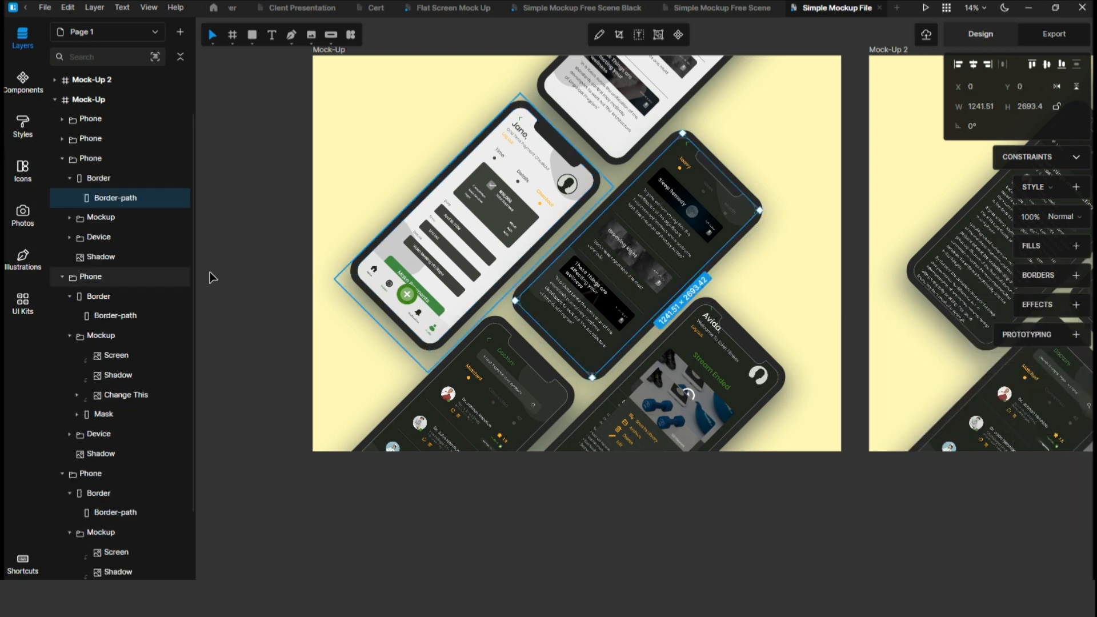
left_click(68, 217)
left_click(116, 276)
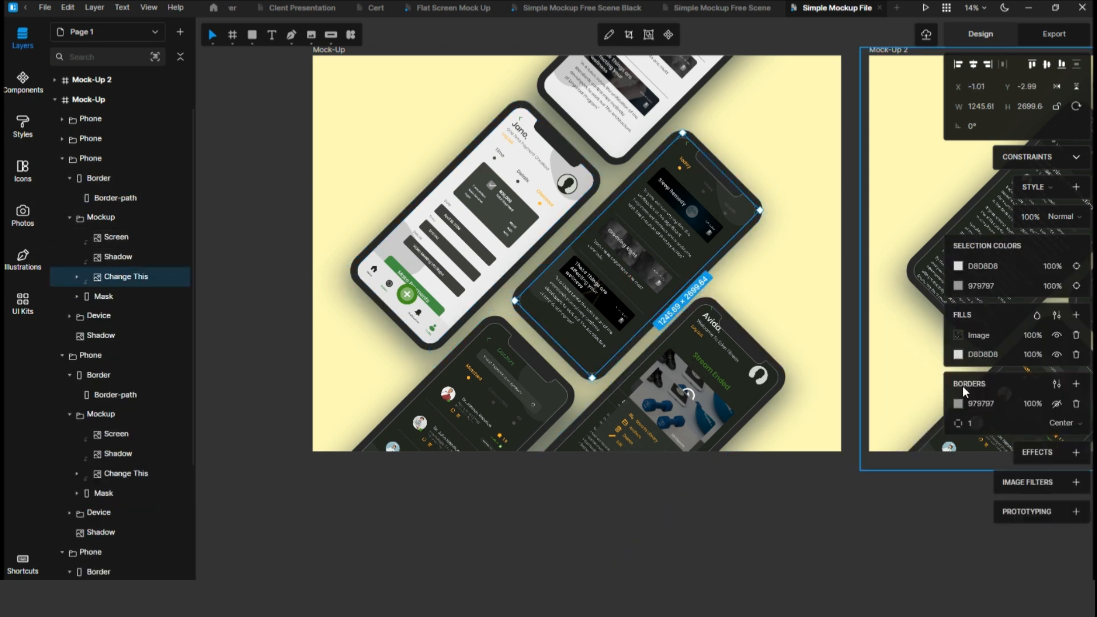
left_click(951, 341)
left_click(872, 404)
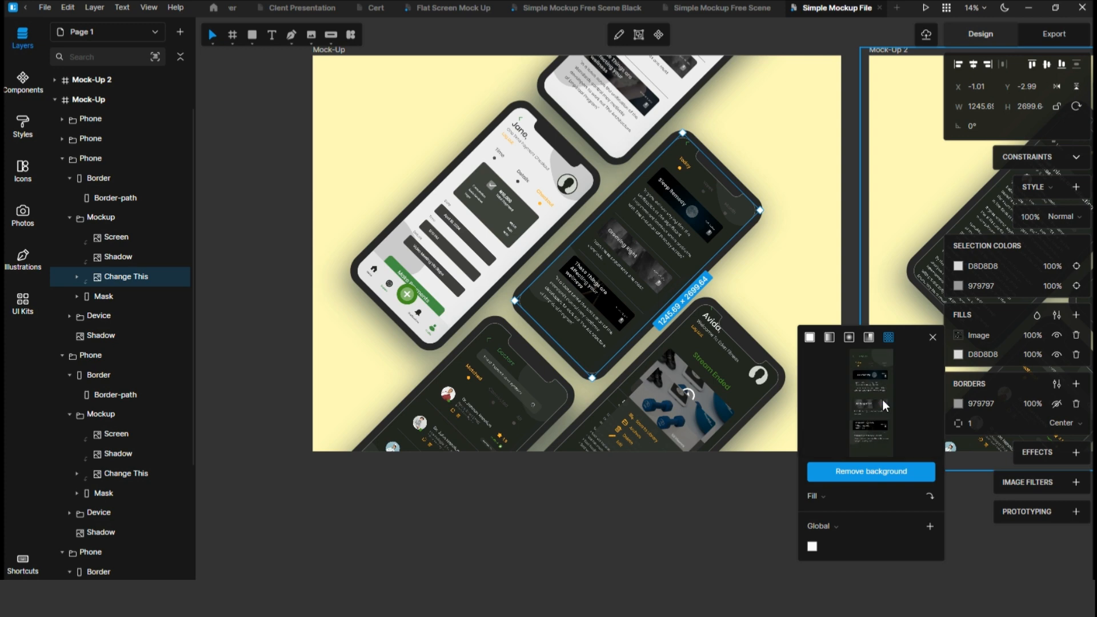
scroll(400, 211, "down", 1)
left_click(462, 211)
left_click(350, 227)
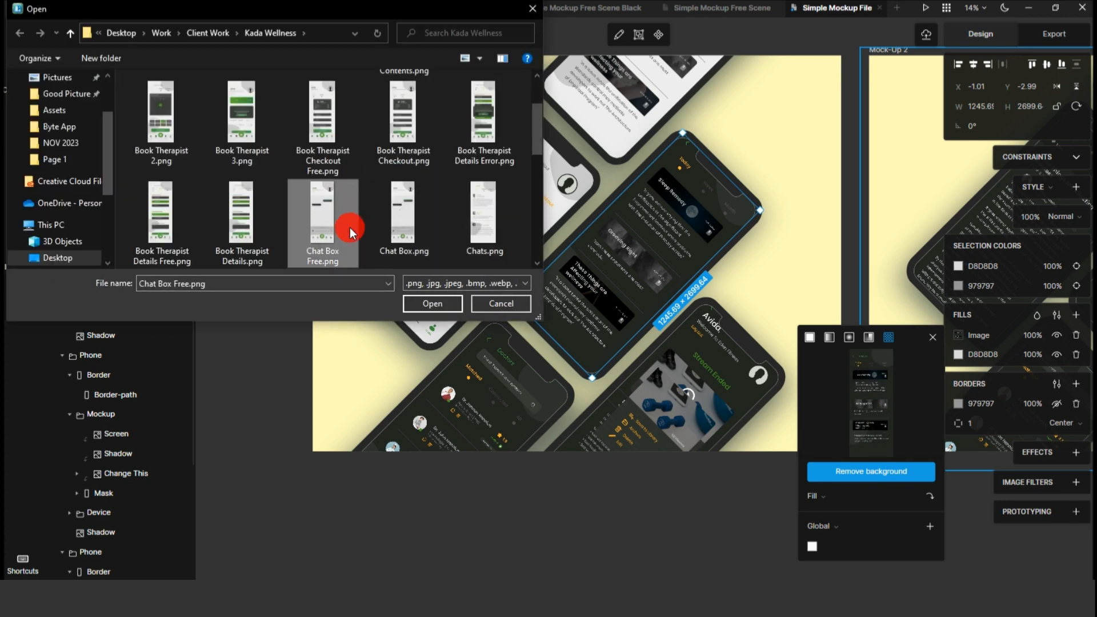
left_click(437, 302)
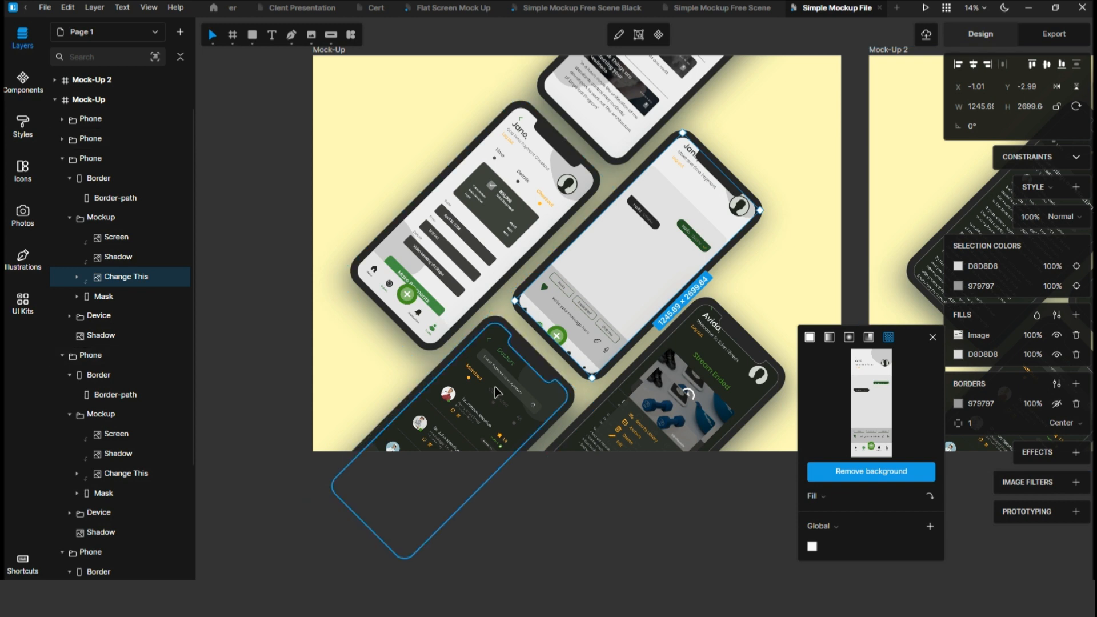
Replace the bottom-left phone's Change This screen image with Home d.png from the Fitness App's 1 Files folder.
left_click(497, 392)
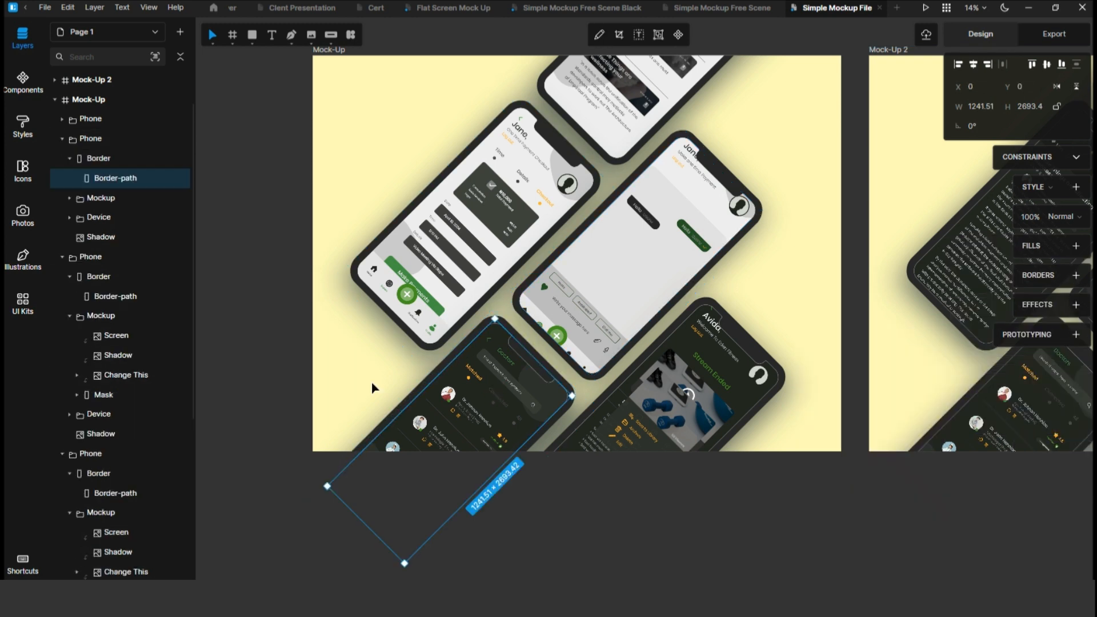
left_click(69, 198)
left_click(113, 256)
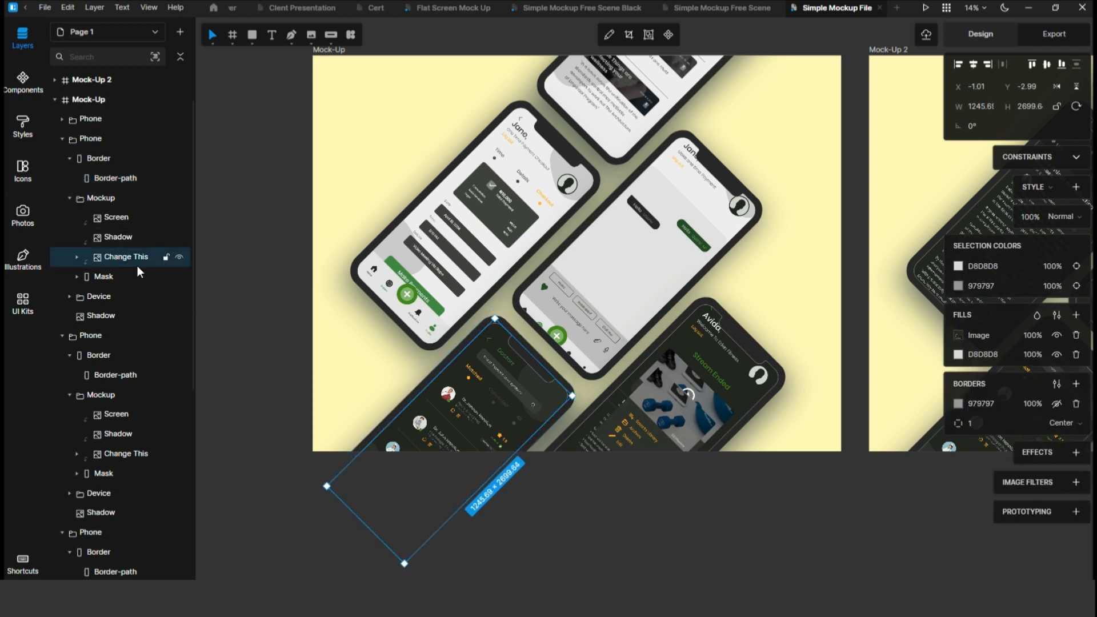
left_click(958, 336)
left_click(897, 404)
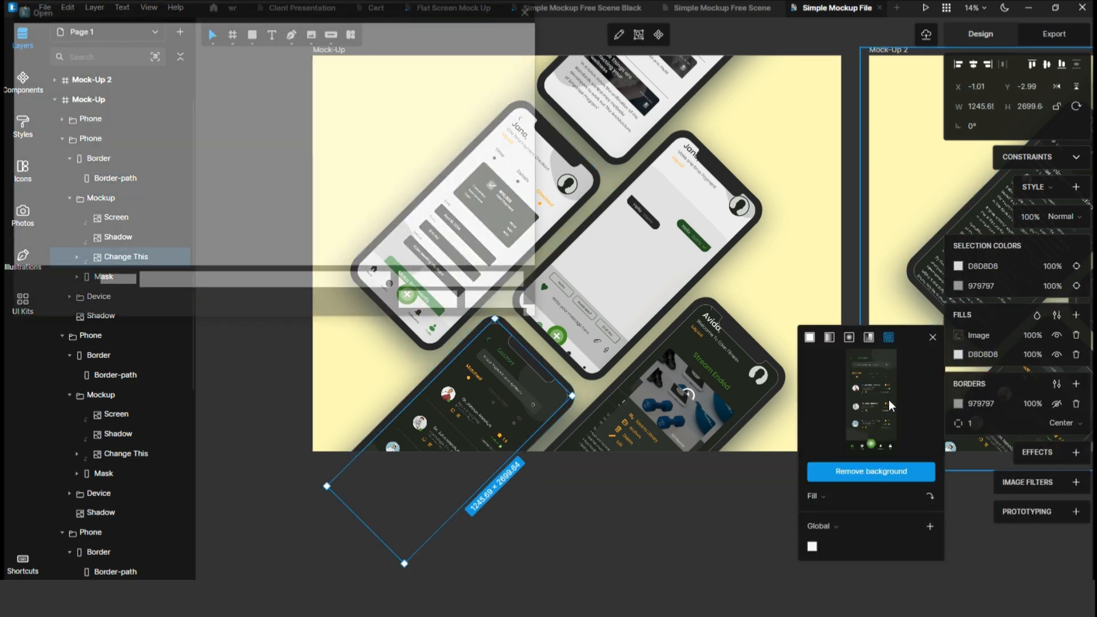
scroll(396, 201, "up", 5)
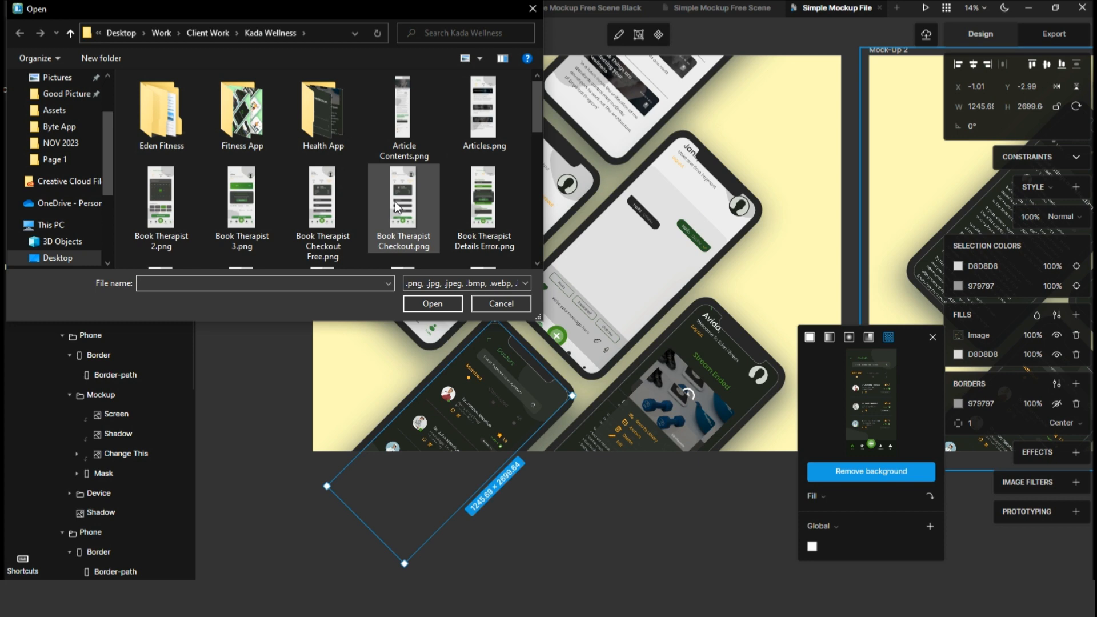
double_click(237, 144)
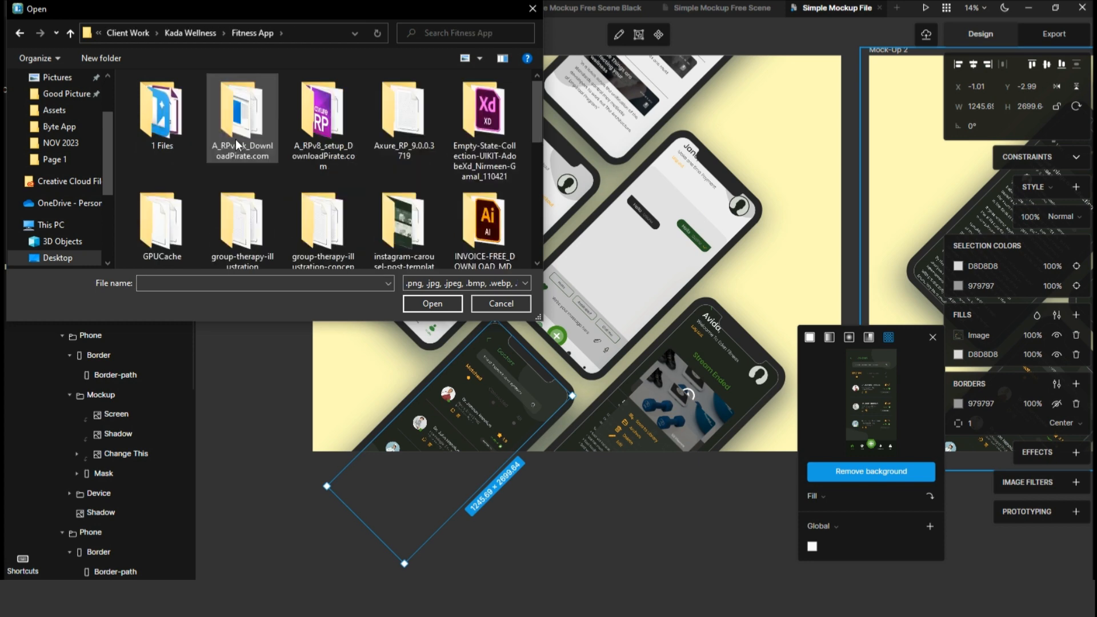
double_click(177, 141)
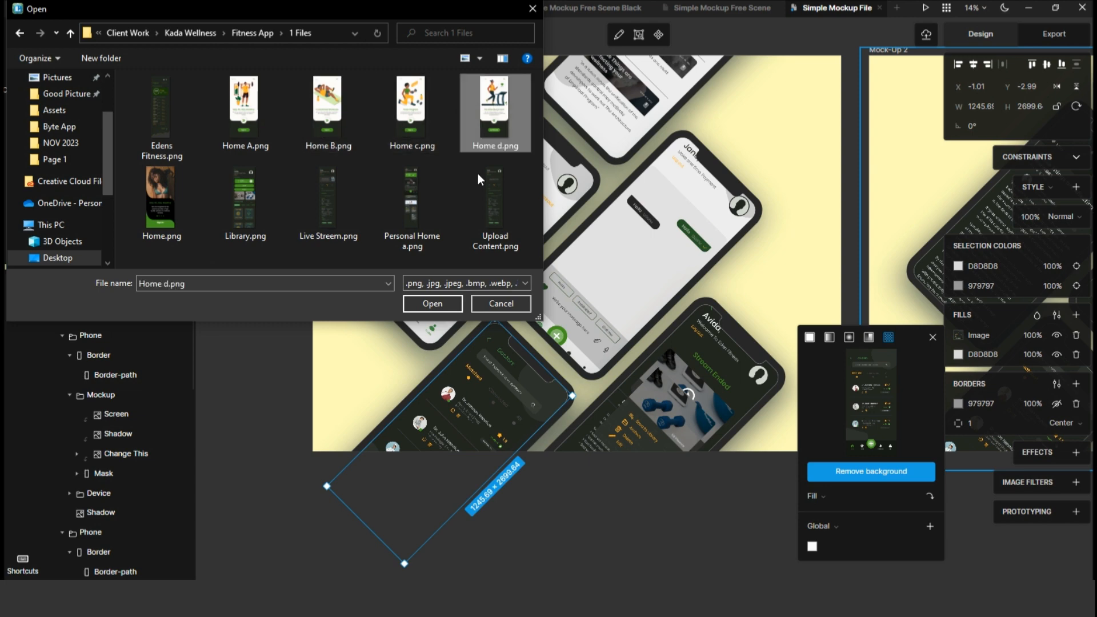
left_click(442, 302)
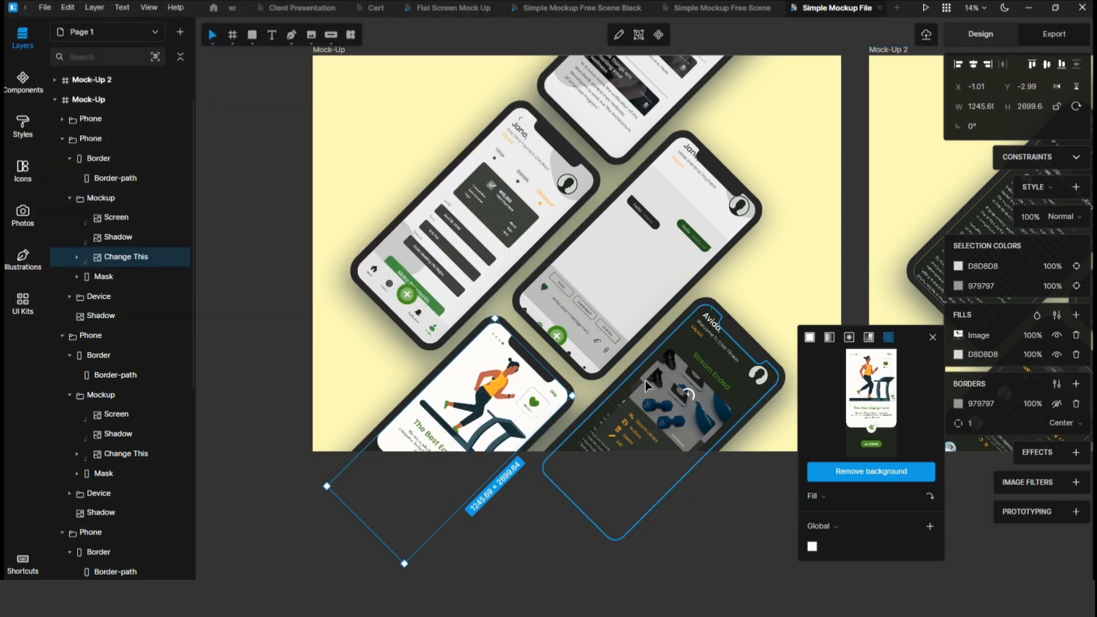
Replace the bottom-right phone's Change This screen image with Home c.png.
left_click(646, 381)
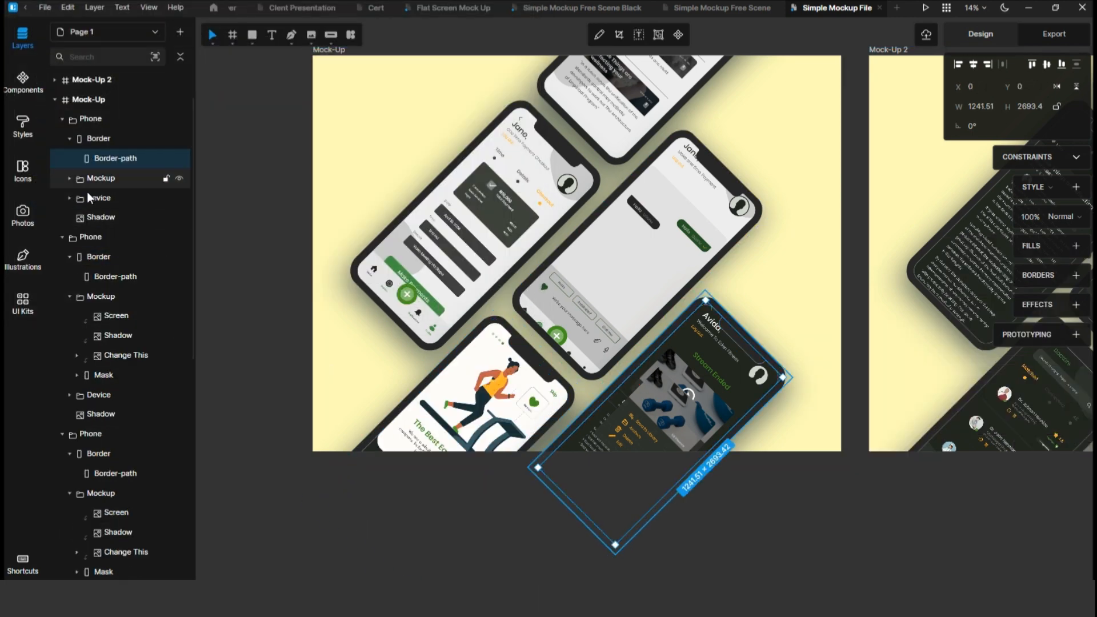
left_click(70, 178)
left_click(115, 236)
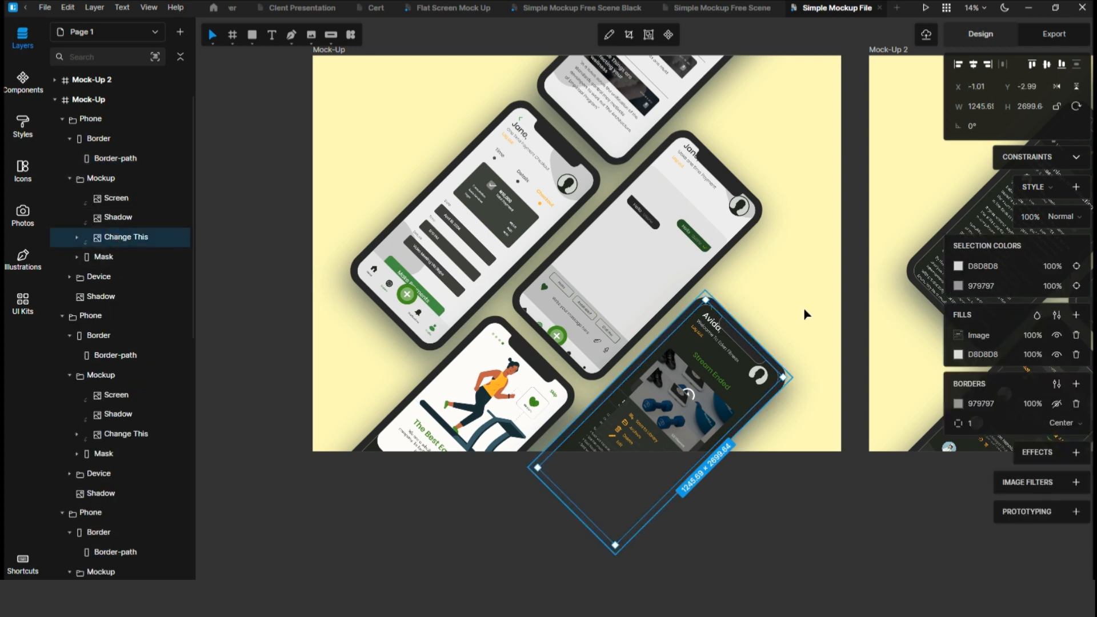
left_click(954, 337)
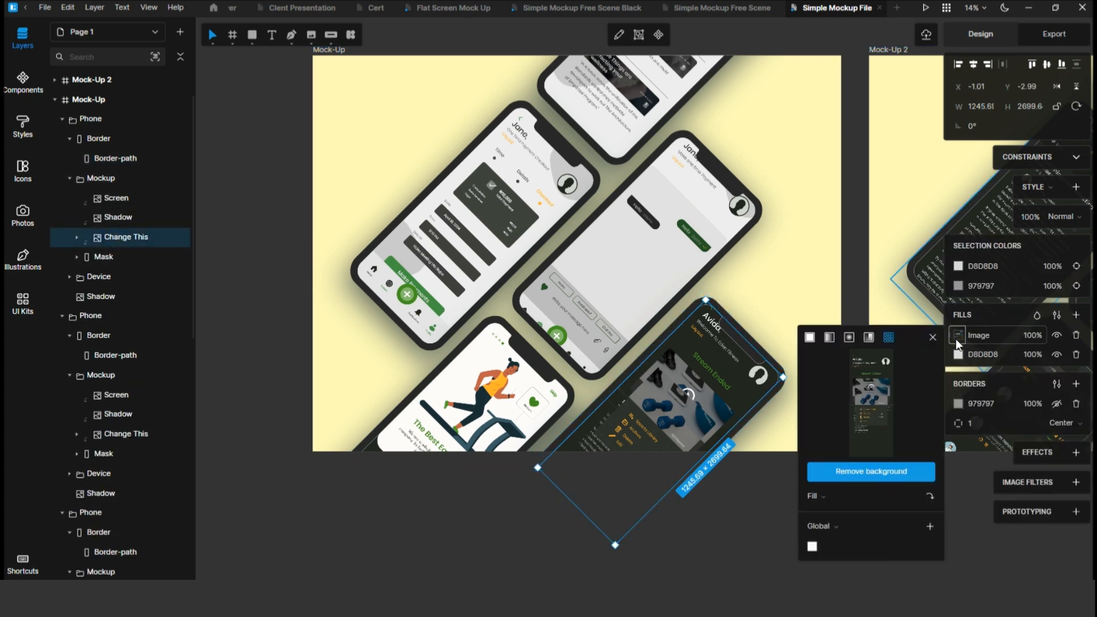
left_click(880, 405)
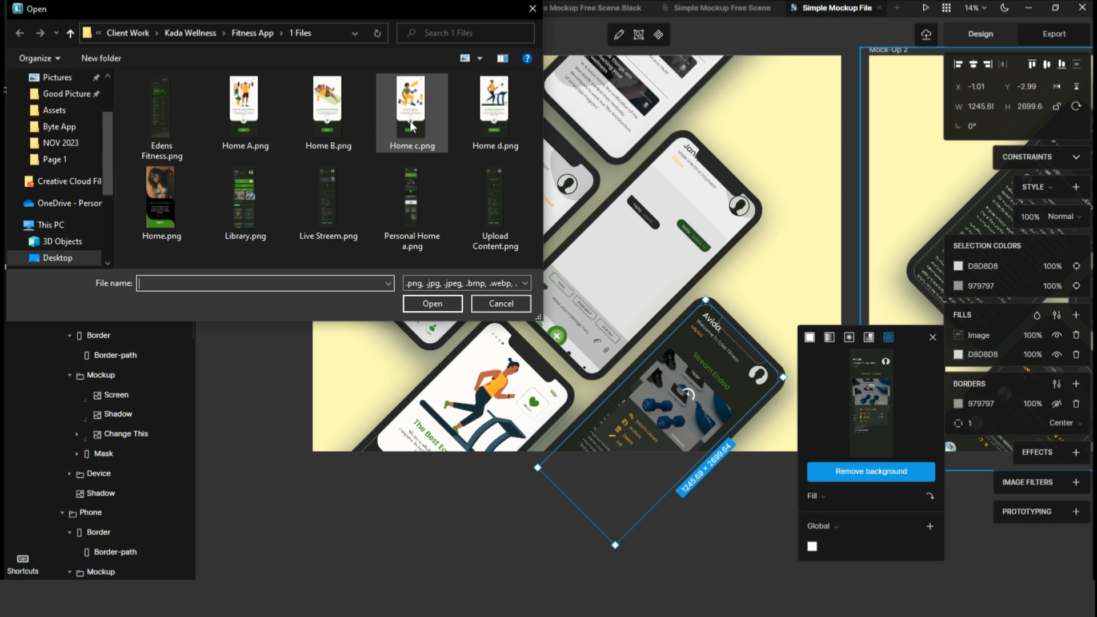
left_click(410, 121)
left_click(432, 304)
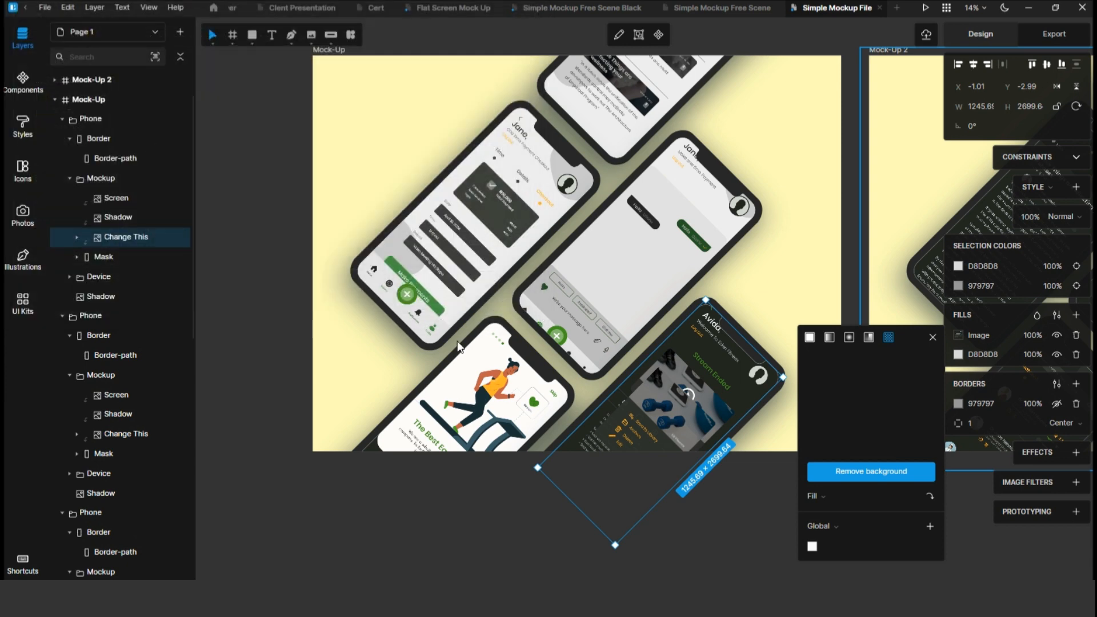
Replace the centre phone's Change This screen image with Home A.png.
left_click(666, 262)
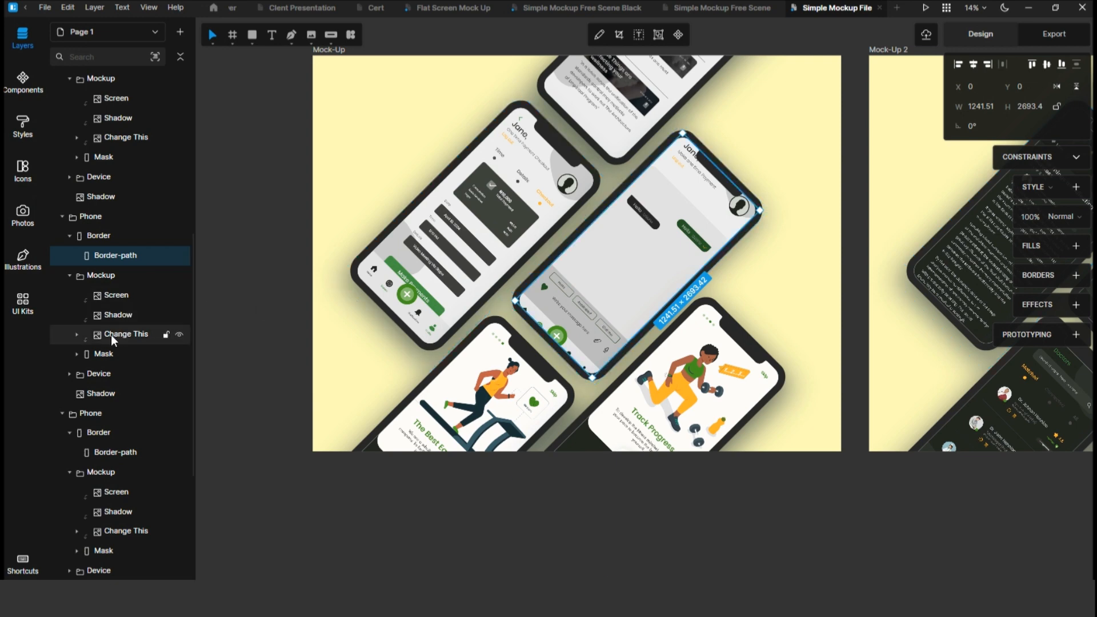
left_click(129, 335)
left_click(959, 336)
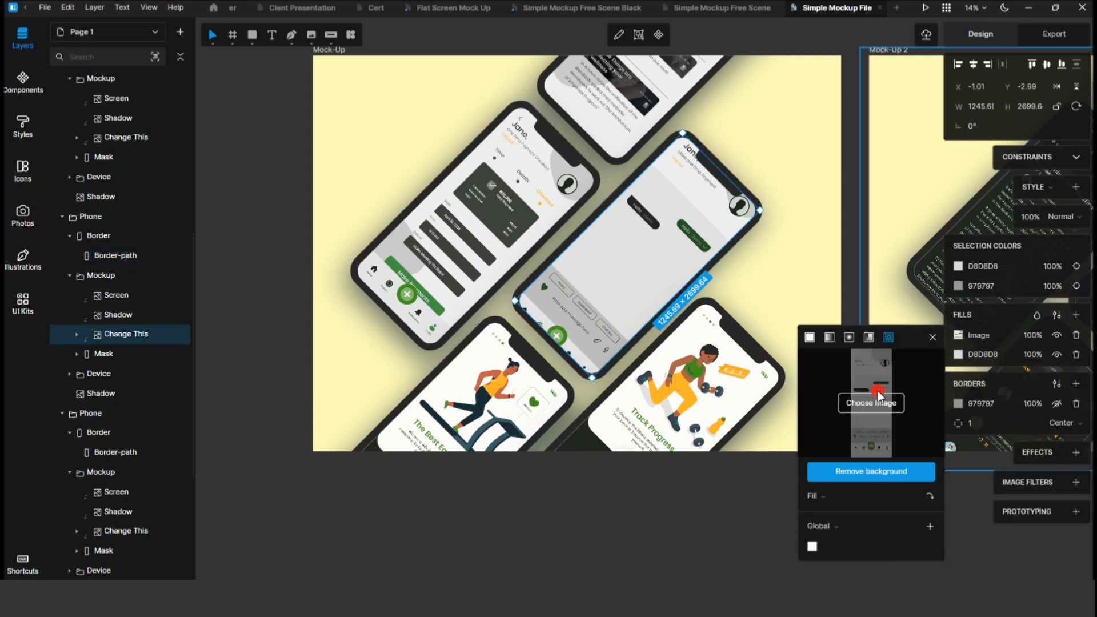
left_click(873, 395)
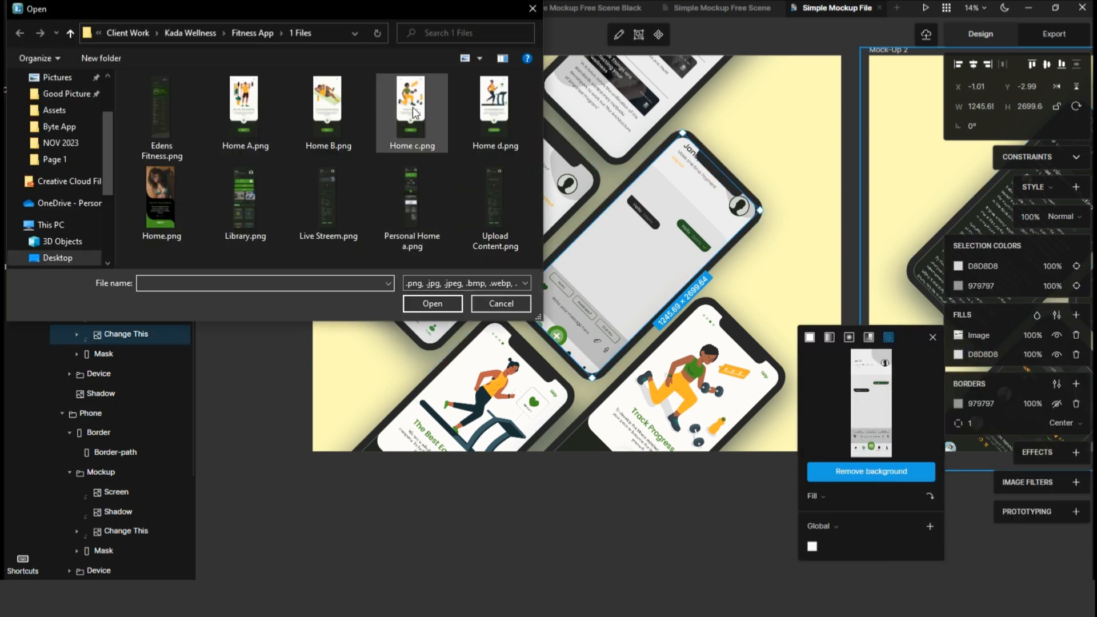
left_click(244, 109)
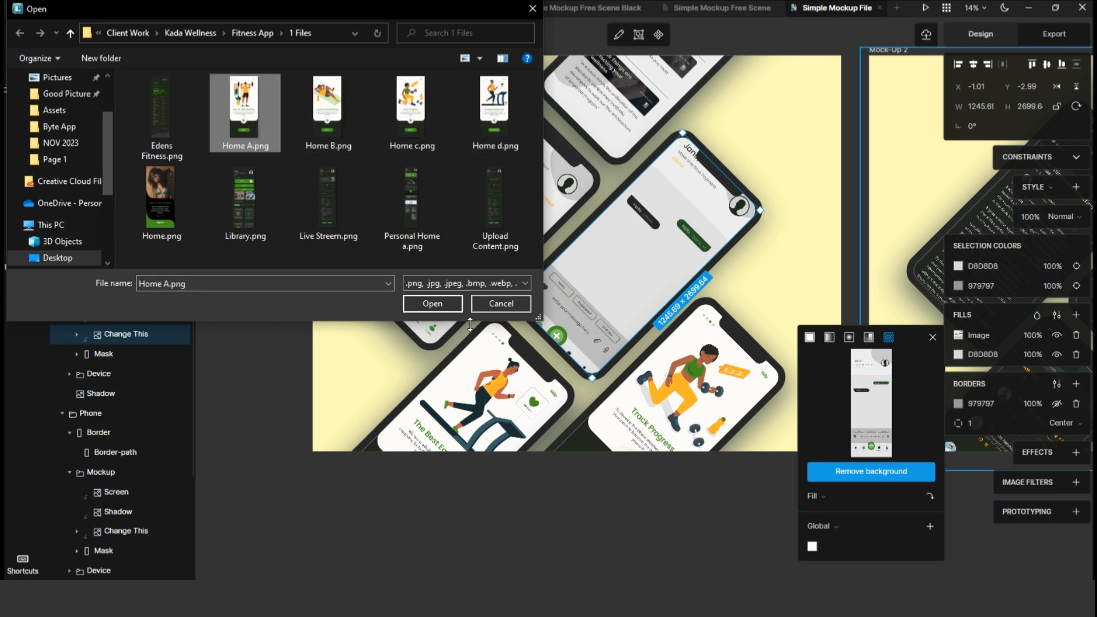
left_click(432, 305)
Review the finished Mock-Up frame and the other mockup frames across the canvas.
scroll(465, 364, "right", 6)
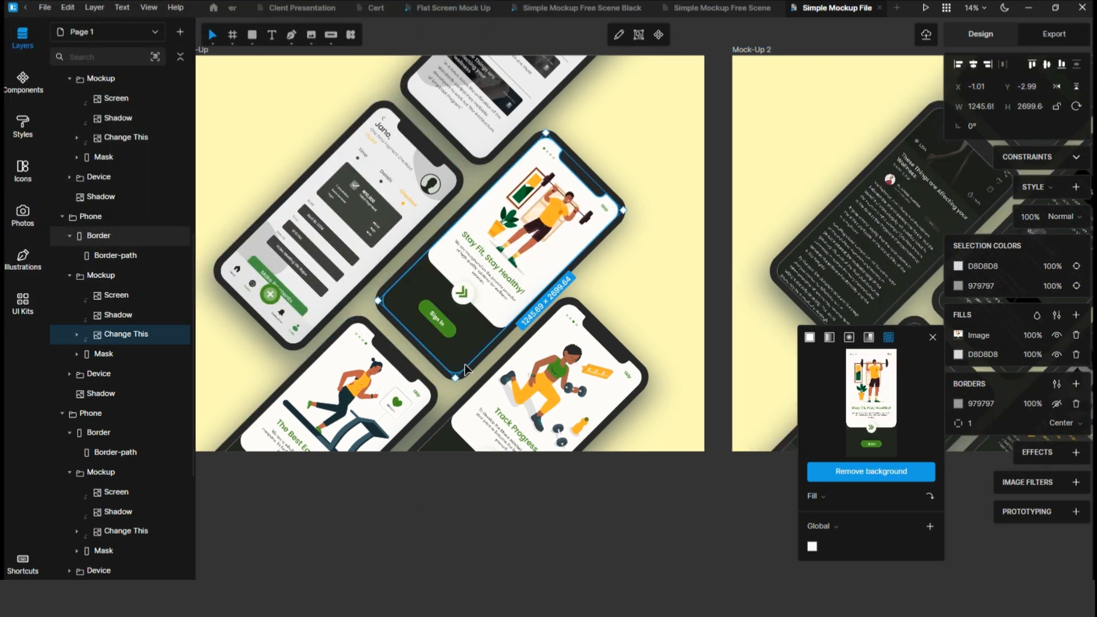
scroll(466, 371, "left", 6)
scroll(466, 370, "up", 4)
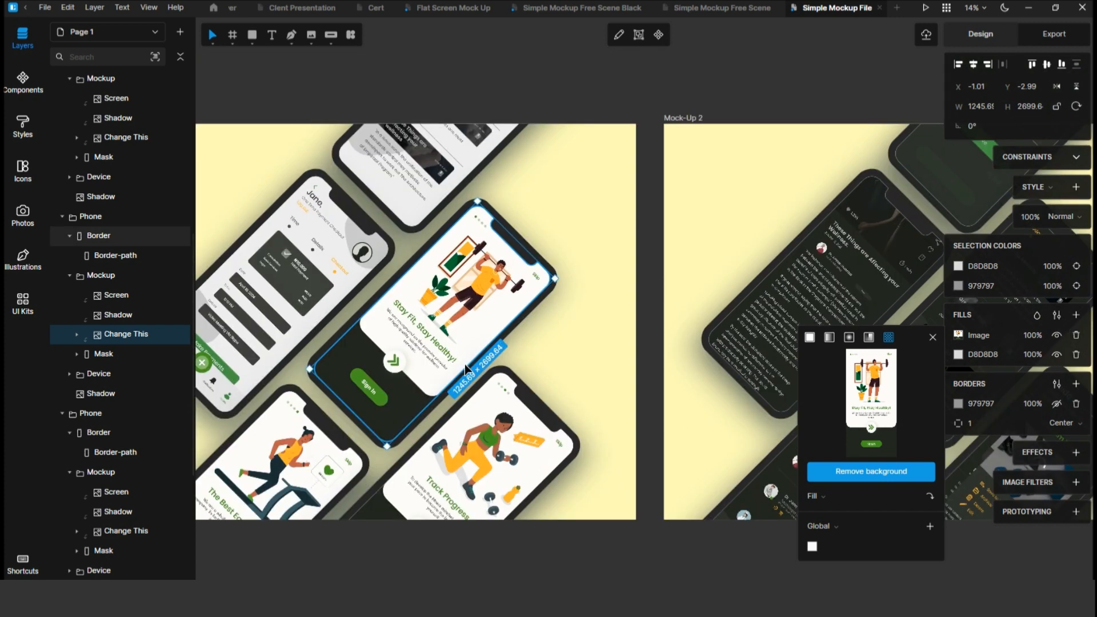
scroll(489, 308, "down", 5)
scroll(488, 309, "right", 2)
scroll(489, 304, "right", 18)
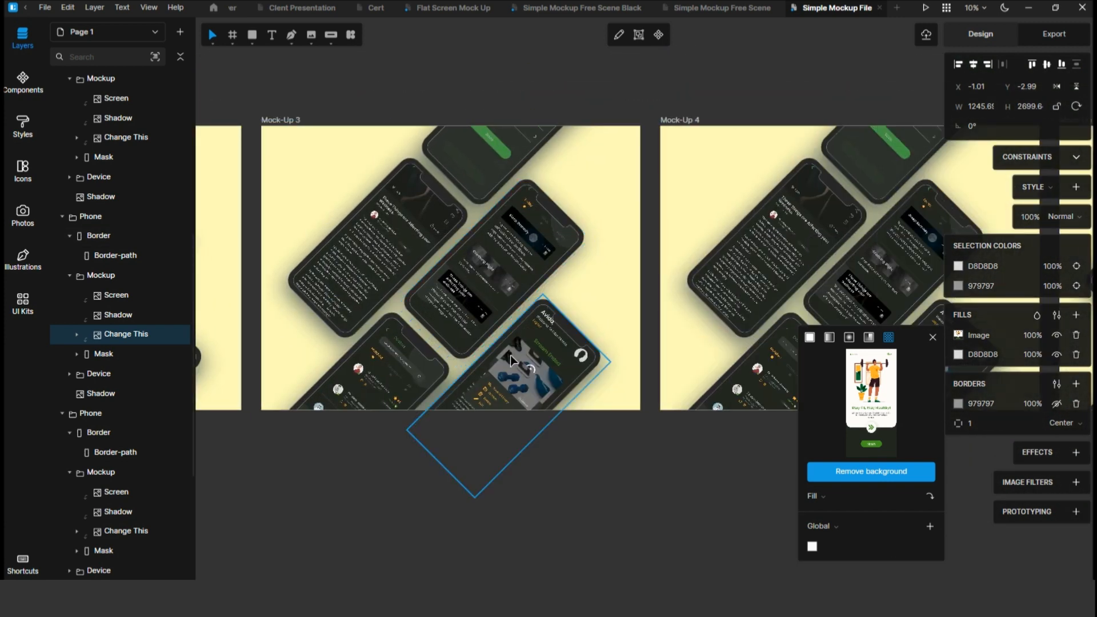
left_click(557, 478)
scroll(634, 360, "down", 3)
scroll(632, 358, "left", 6)
scroll(632, 358, "left", 4)
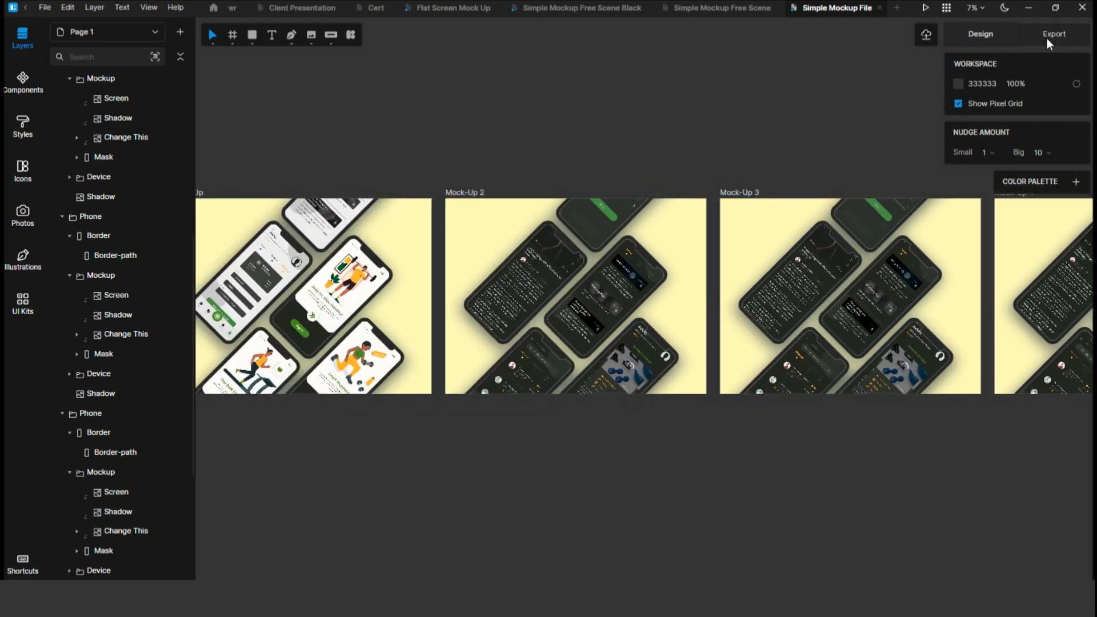
Select all five Mock-Up frames and export them as 1x PNG images with the Kada file-name prefix.
left_click(1053, 35)
scroll(690, 235, "down", 2)
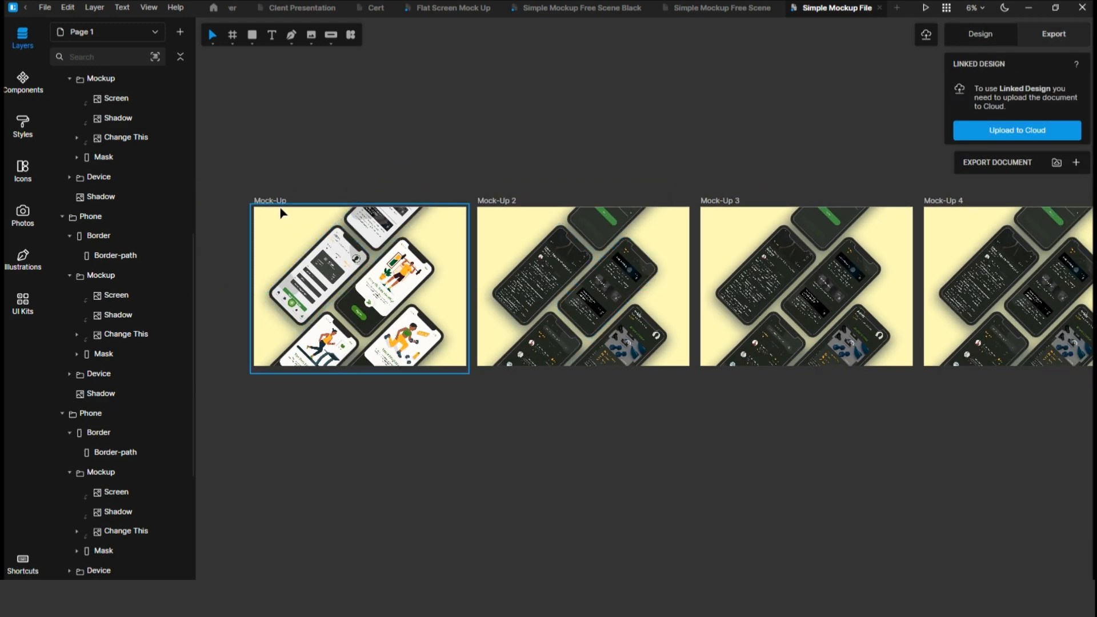
left_click(272, 203)
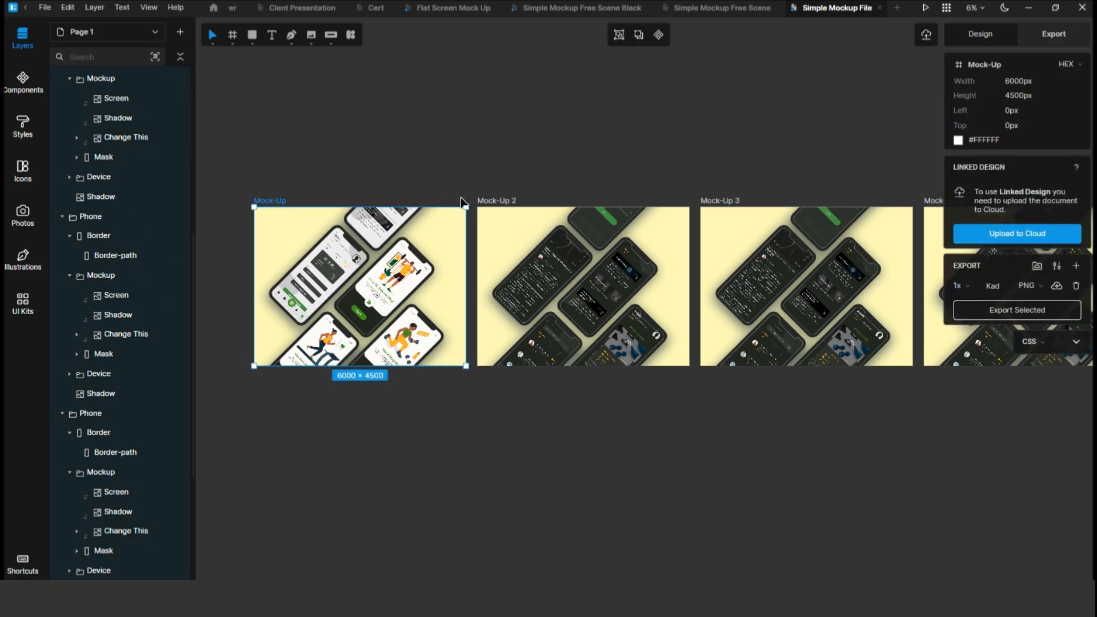
left_click(492, 203, "shift")
scroll(490, 200, "right", 4)
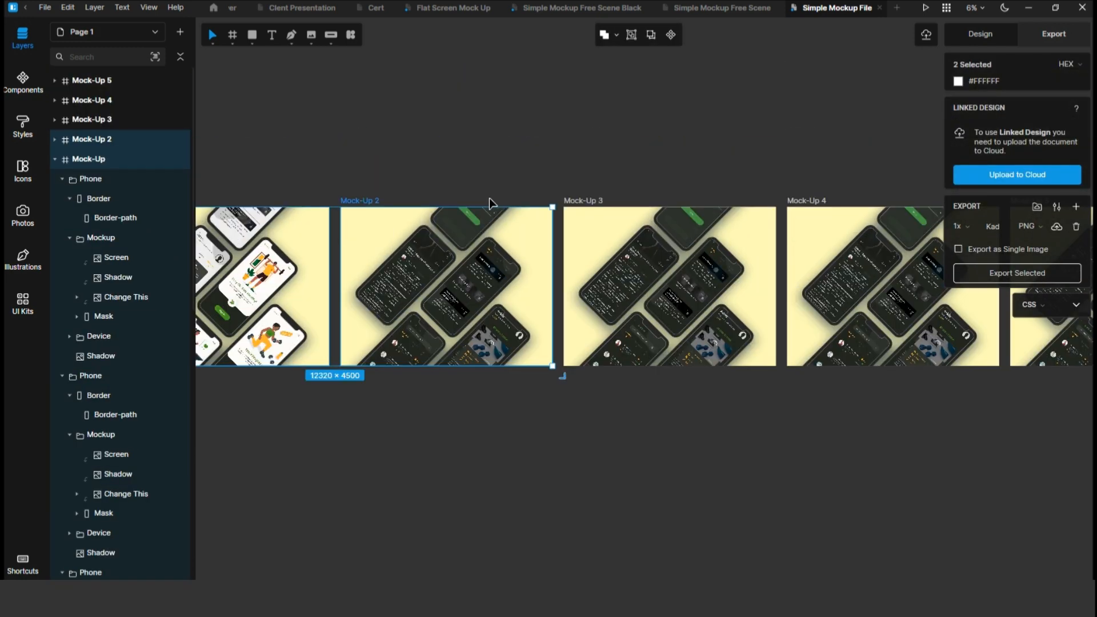
left_click(594, 206, "shift")
scroll(634, 206, "right", 2)
left_click(737, 204, "shift")
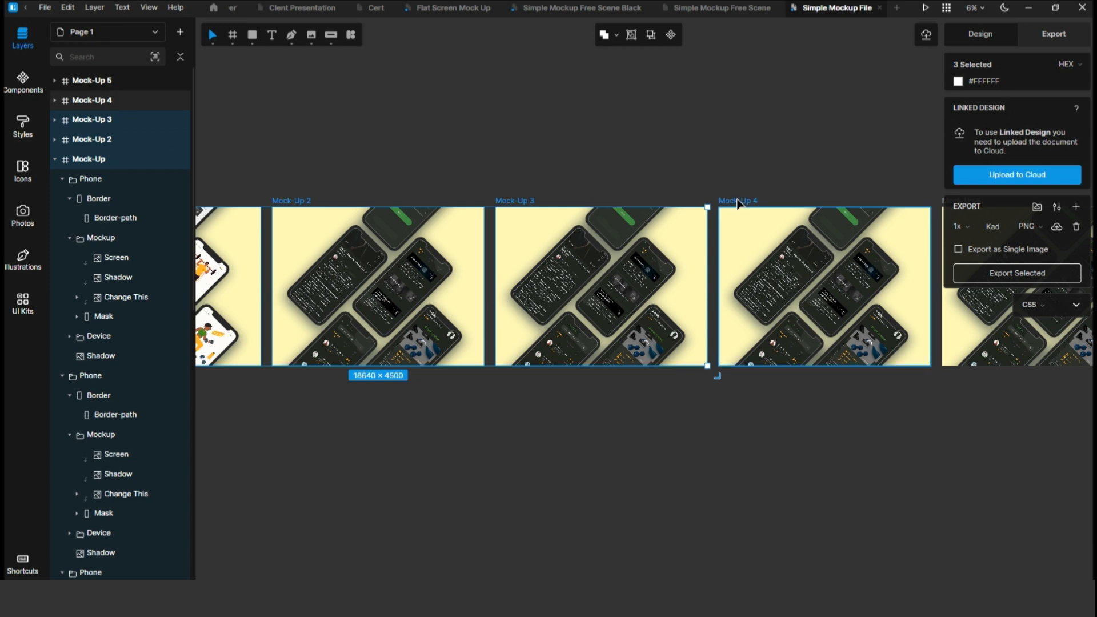
scroll(739, 204, "right", 6)
left_click(747, 203, "shift")
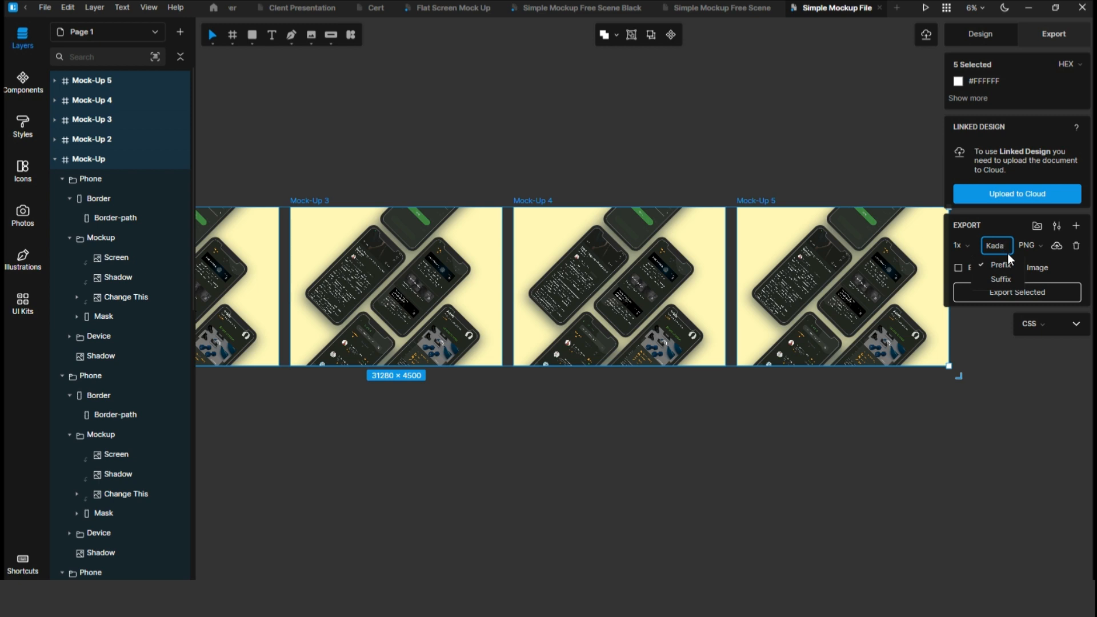
left_click(834, 463)
Browse through the exported Kada Fitness Mock-Up PNG images in the photo viewer.
scroll(834, 463, "left", 10)
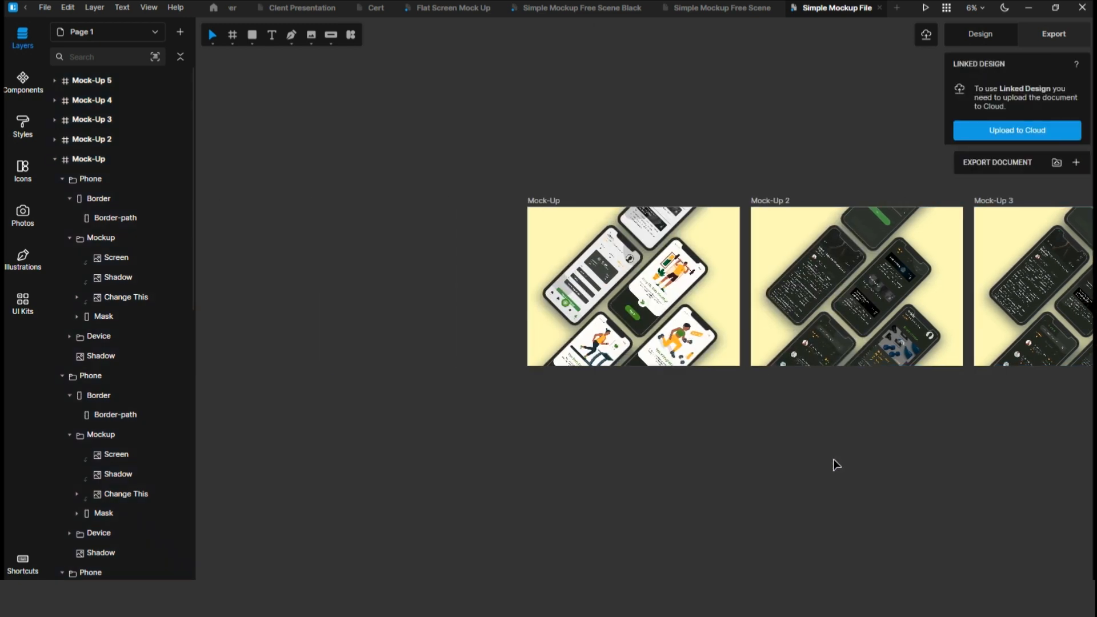
scroll(833, 458, "right", 5)
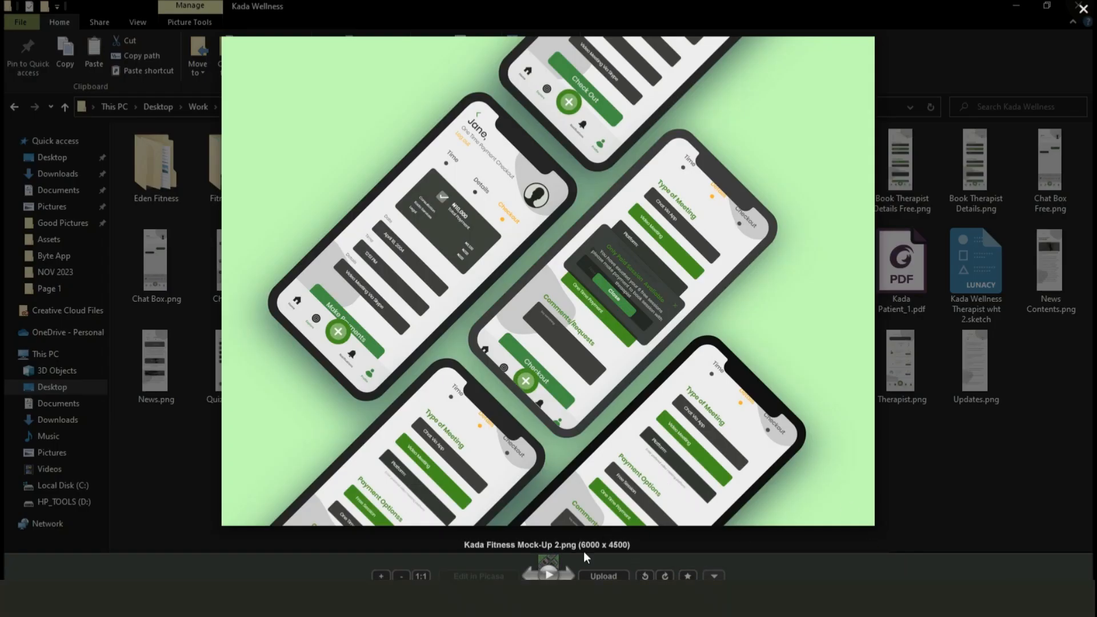
left_click(567, 575)
left_click(566, 576)
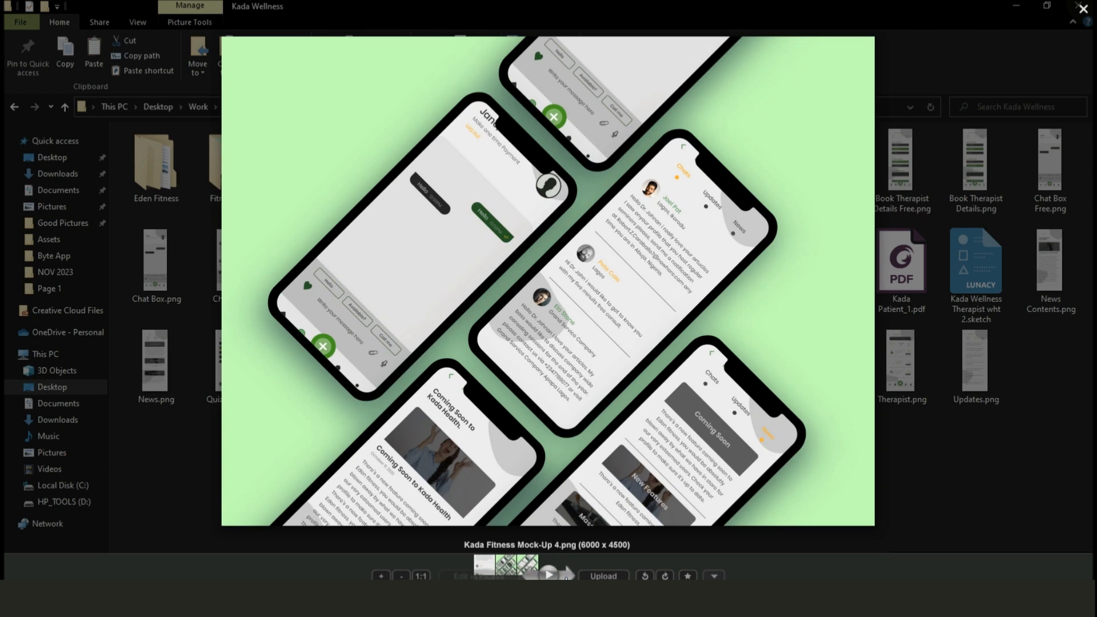
left_click(565, 576)
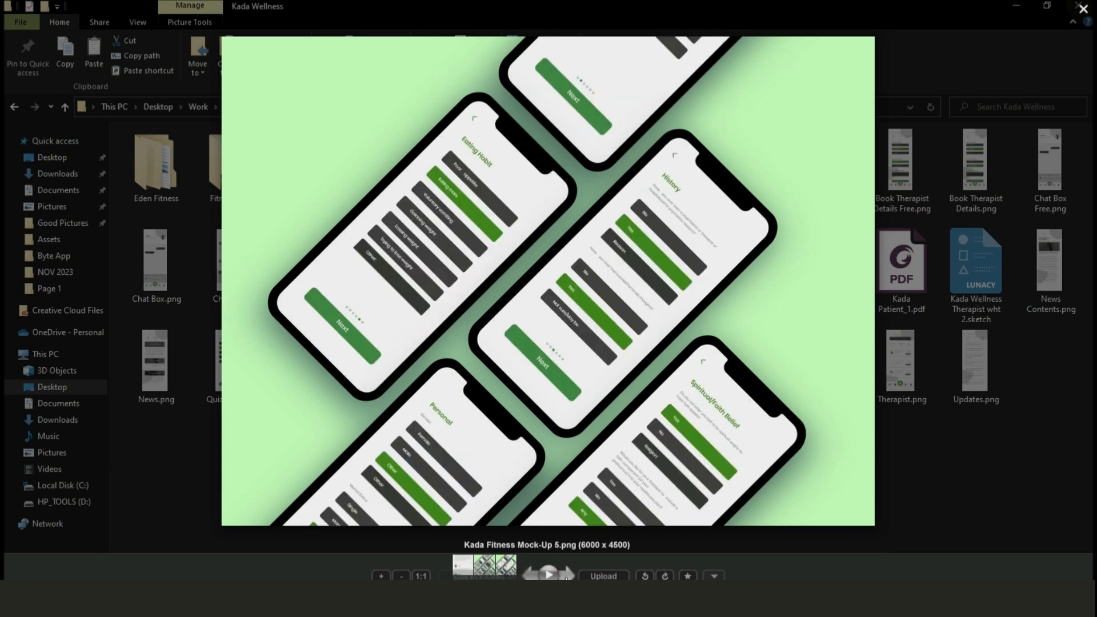
left_click(565, 576)
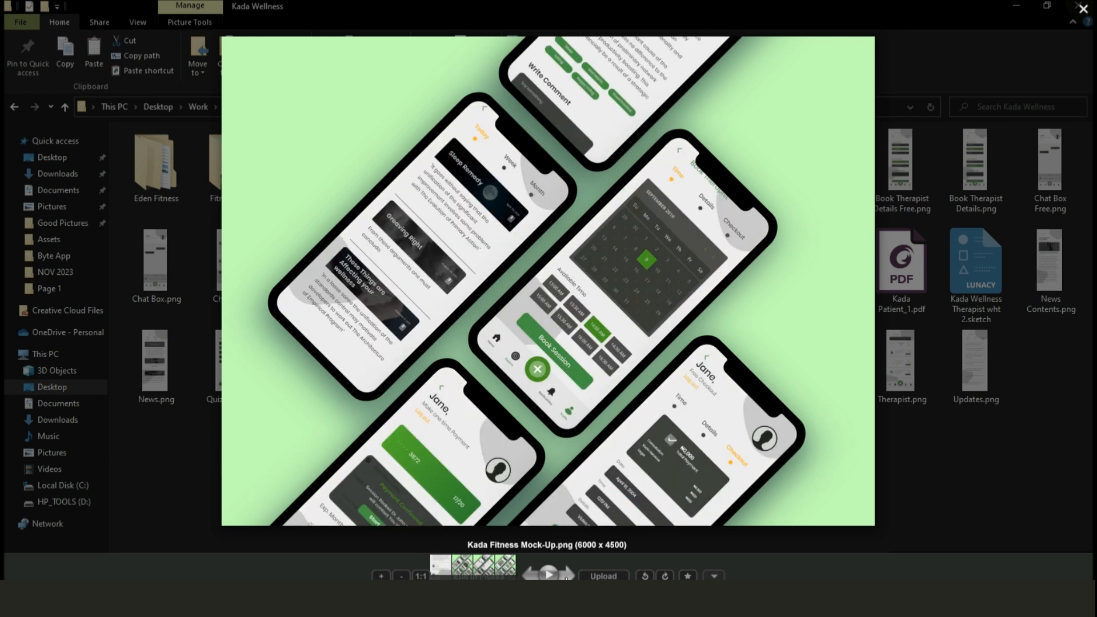
Browse the published Fitness App UI Design project's mockup images on Behance.
left_click(566, 576)
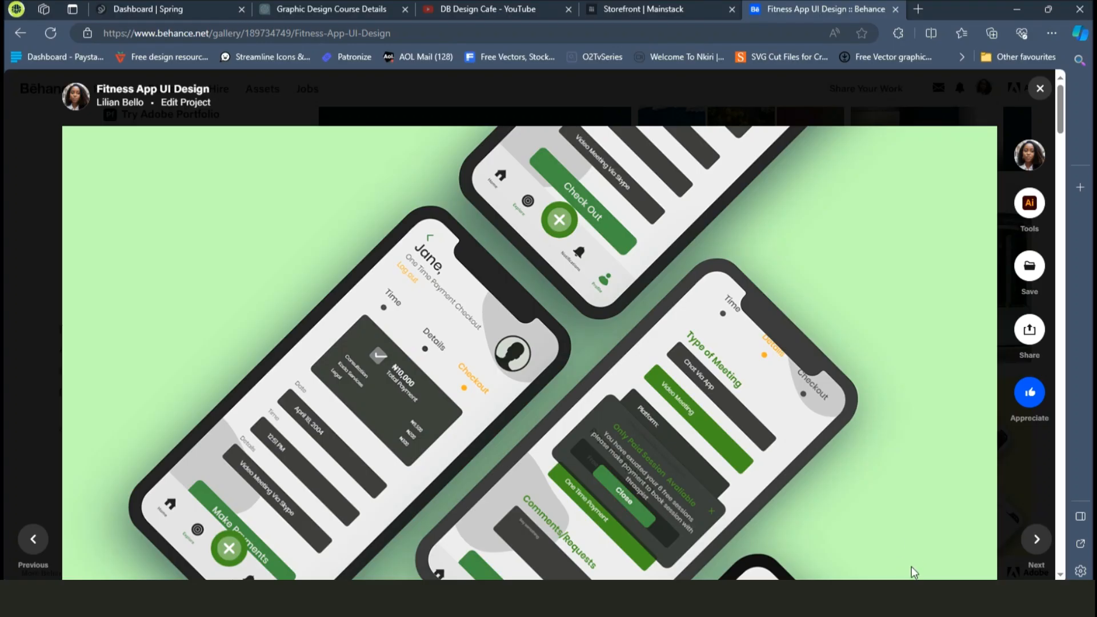
scroll(707, 343, "down", 6)
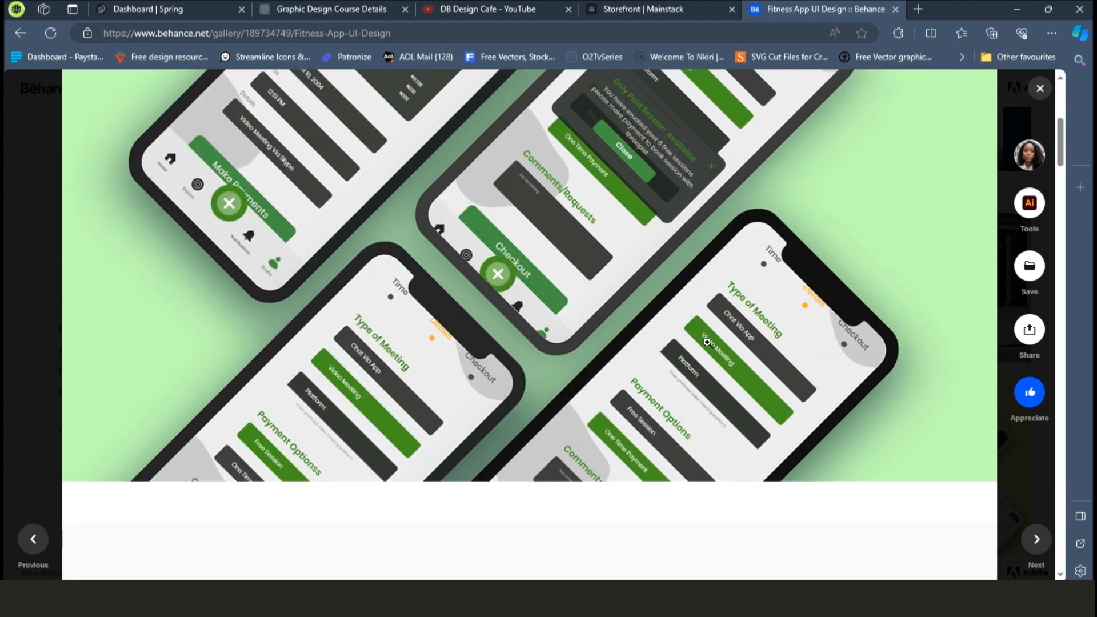
scroll(707, 344, "up", 6)
scroll(708, 343, "down", 10)
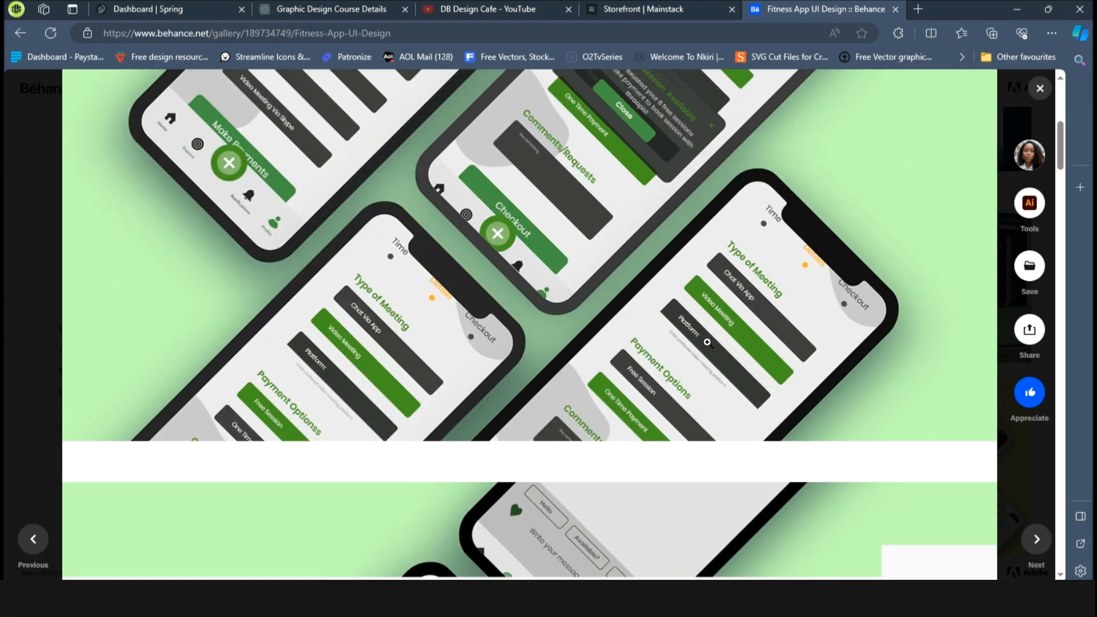
scroll(708, 343, "down", 8)
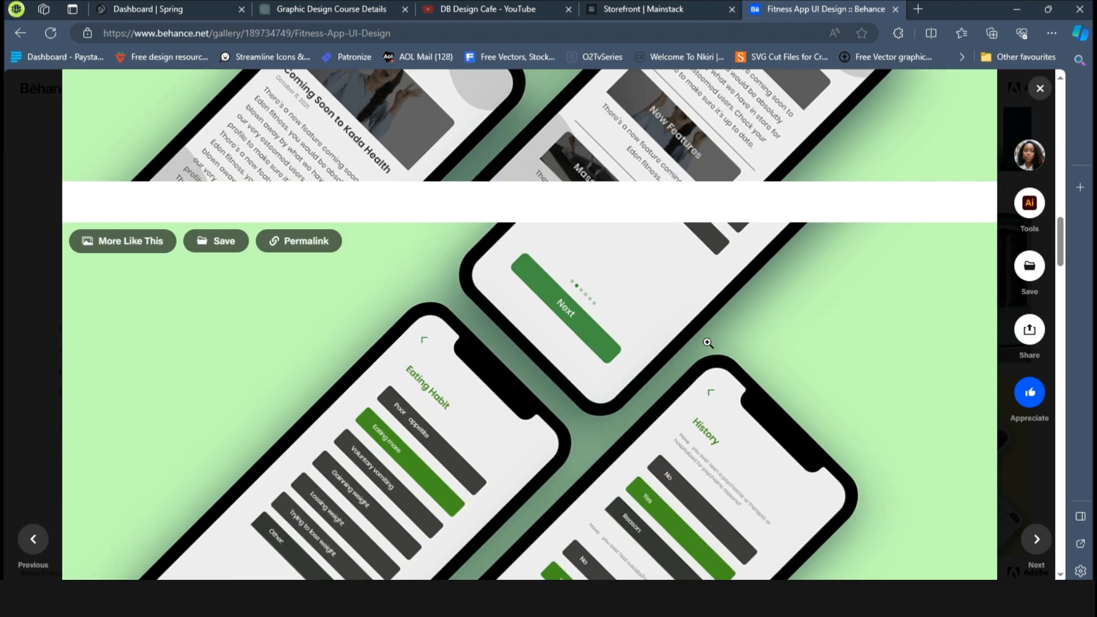
scroll(708, 343, "down", 10)
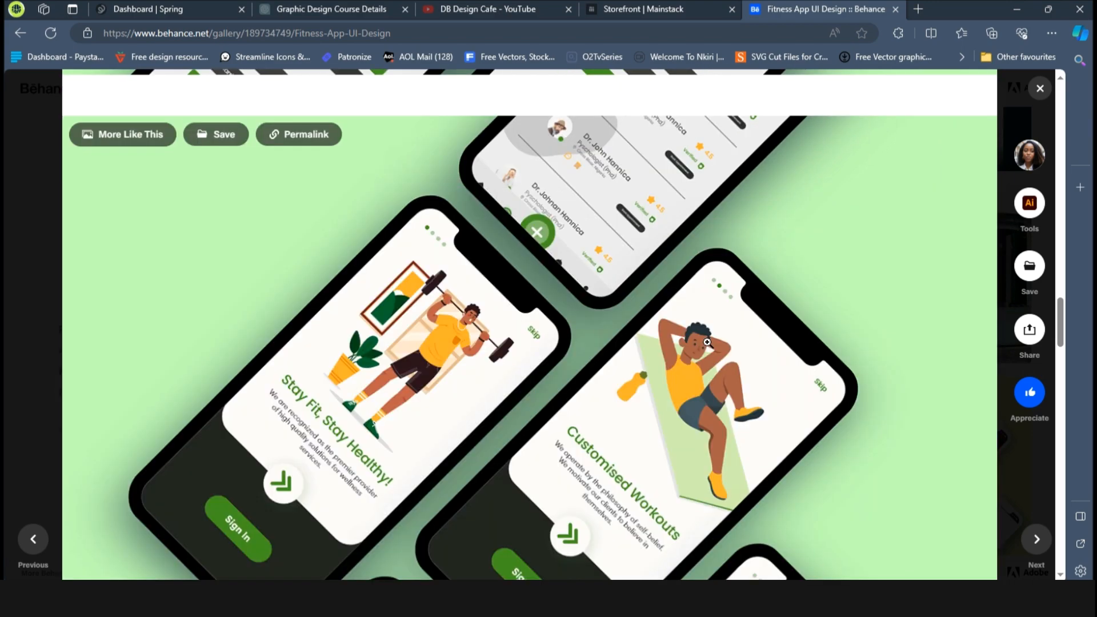
scroll(707, 341, "down", 10)
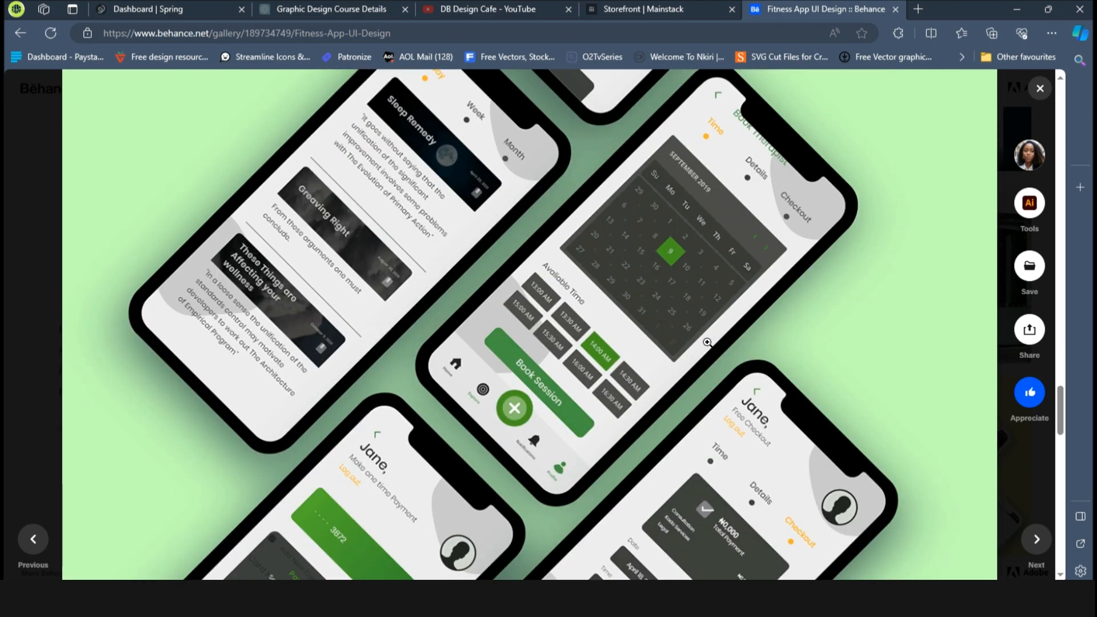
scroll(708, 342, "up", 5)
scroll(707, 342, "up", 15)
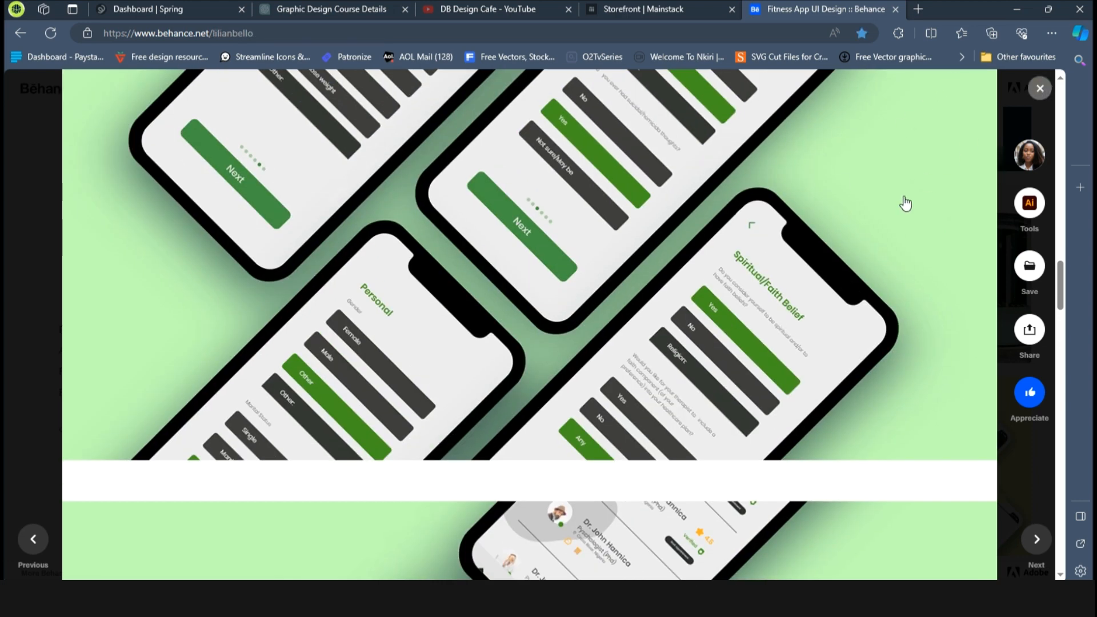
key("Escape")
Open the Gifts and Delivery Mobile App UI project from the profile and scroll through its mockups before closing it.
scroll(790, 309, "up", 1)
scroll(740, 300, "down", 2)
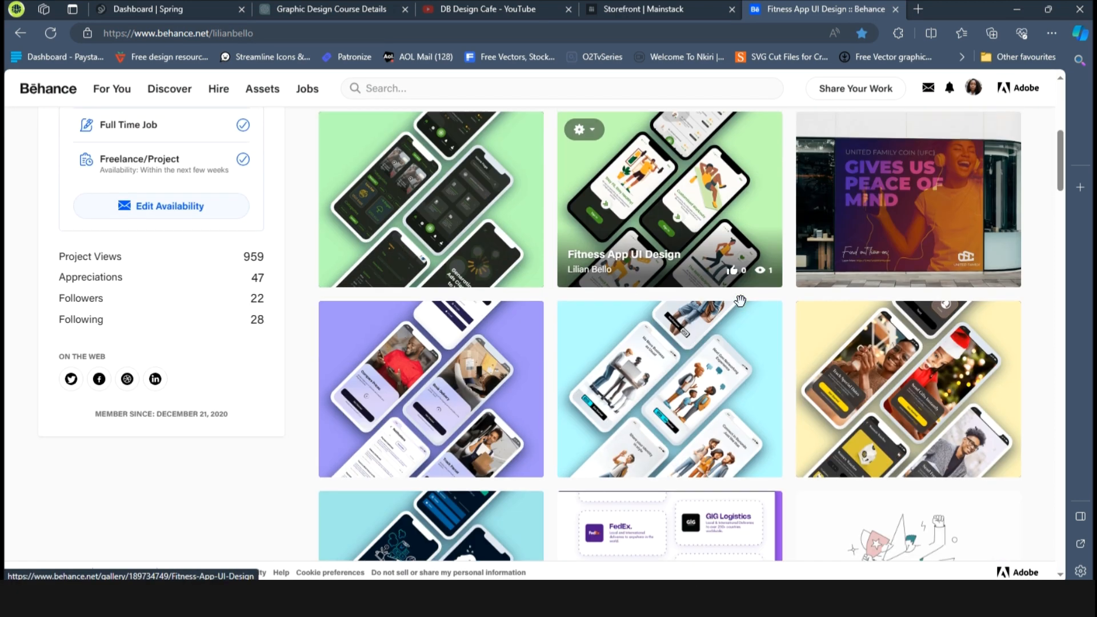
left_click(901, 342)
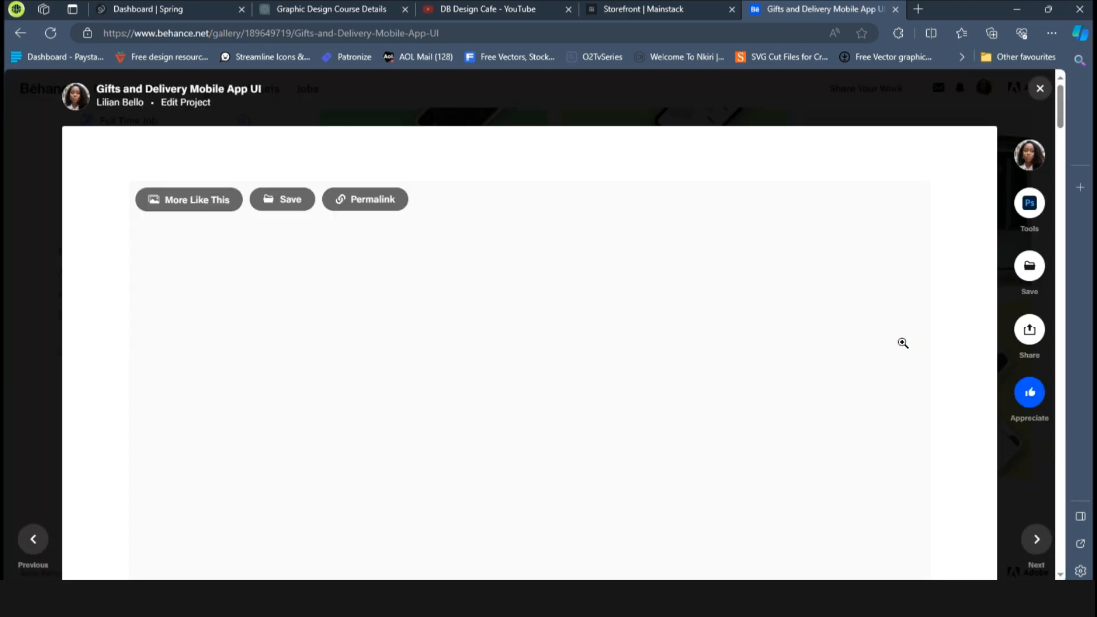
scroll(644, 293, "down", 18)
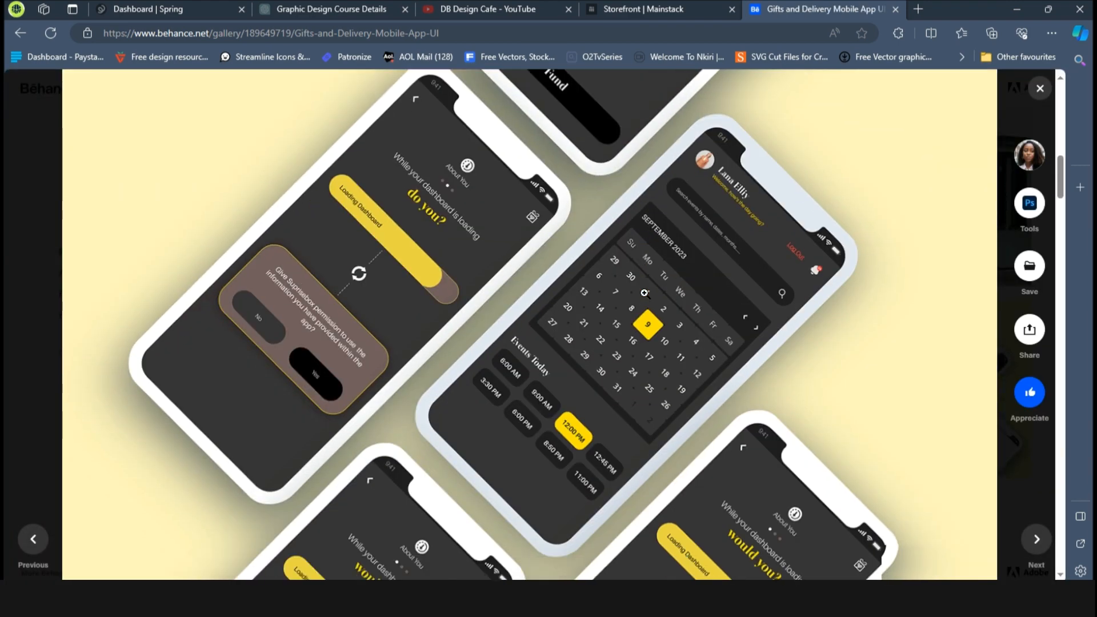
scroll(644, 293, "down", 15)
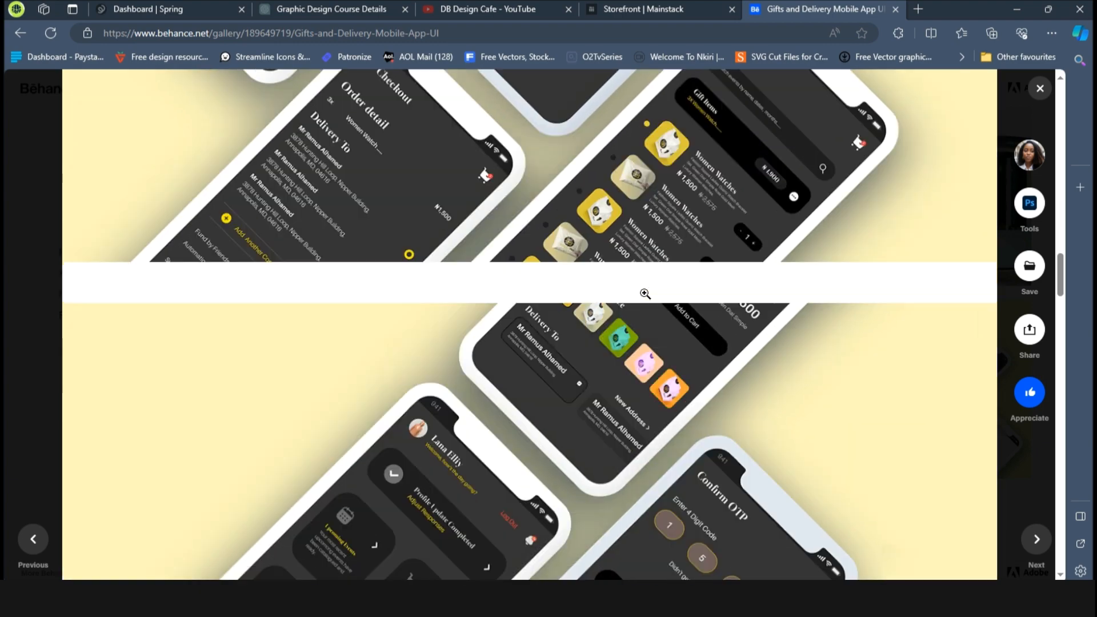
scroll(644, 293, "down", 20)
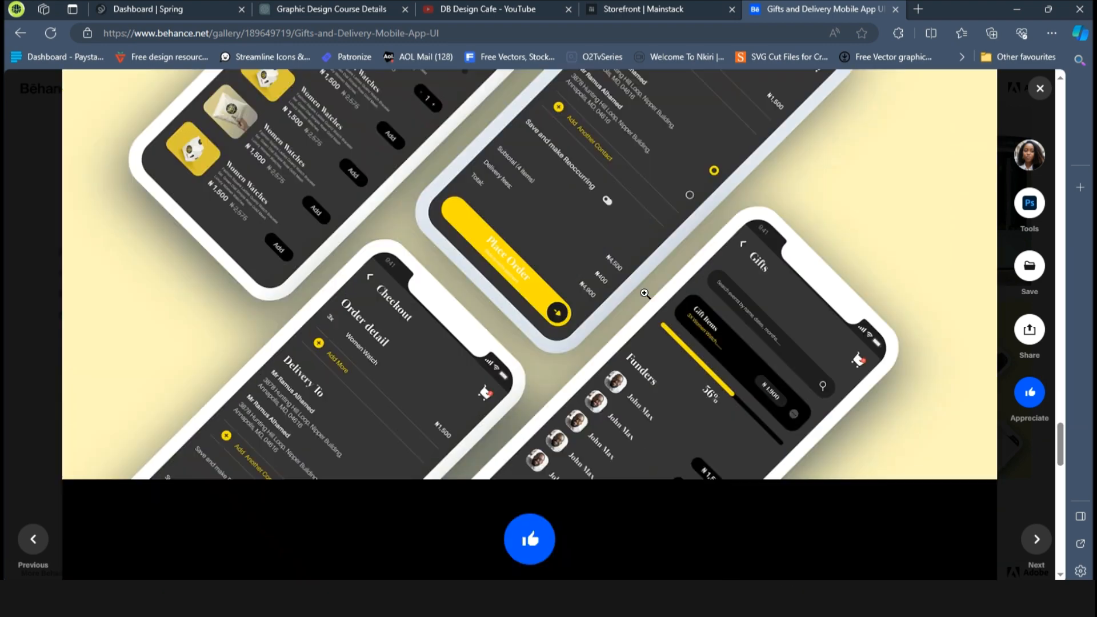
scroll(644, 293, "down", 5)
scroll(644, 293, "up", 15)
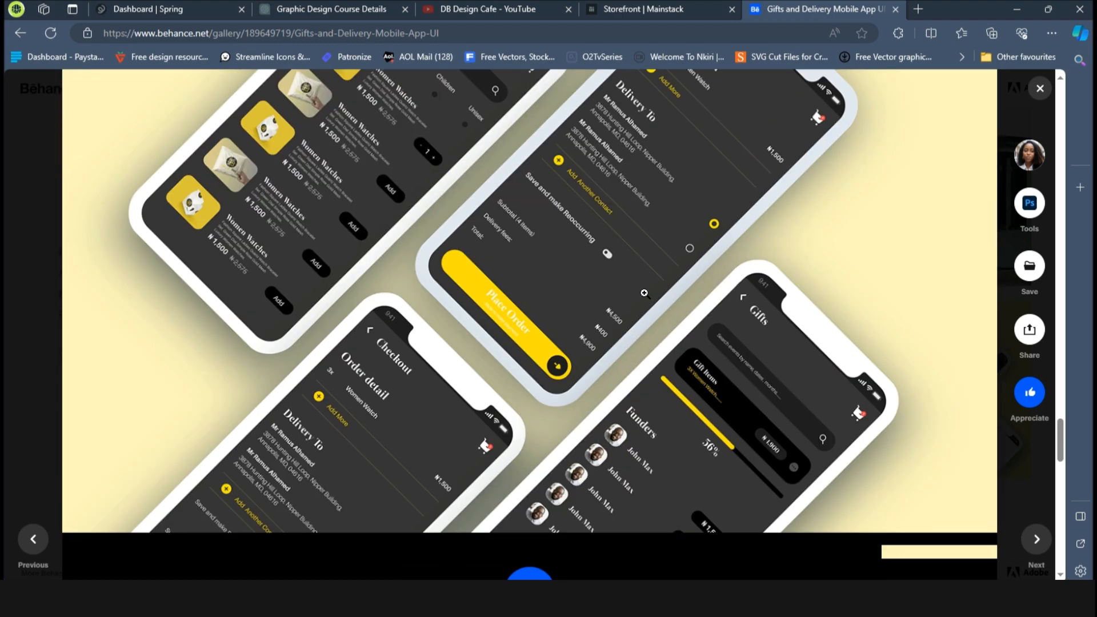
scroll(644, 292, "up", 15)
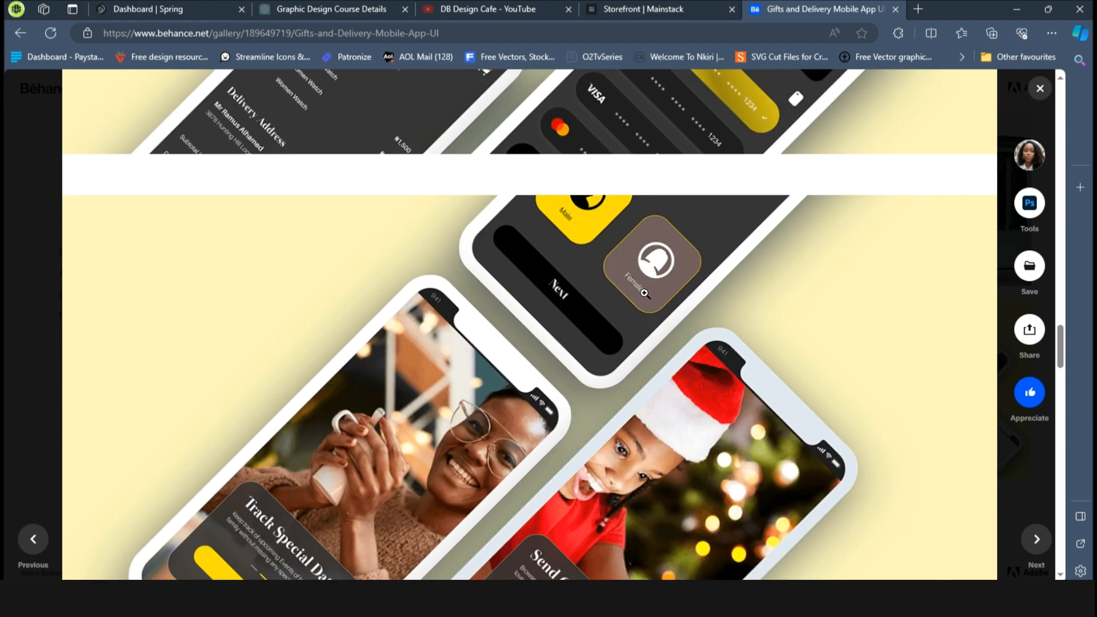
scroll(768, 188, "up", 1)
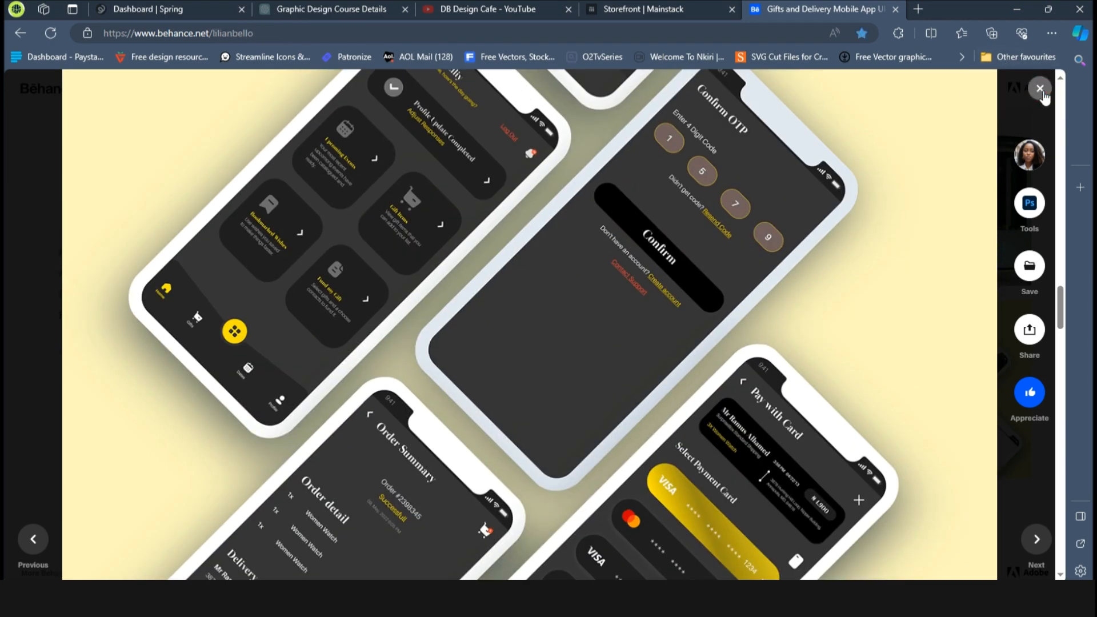
left_click(1041, 91)
Scroll through the Behance profile's project gallery of mockup presentations.
scroll(739, 295, "down", 10)
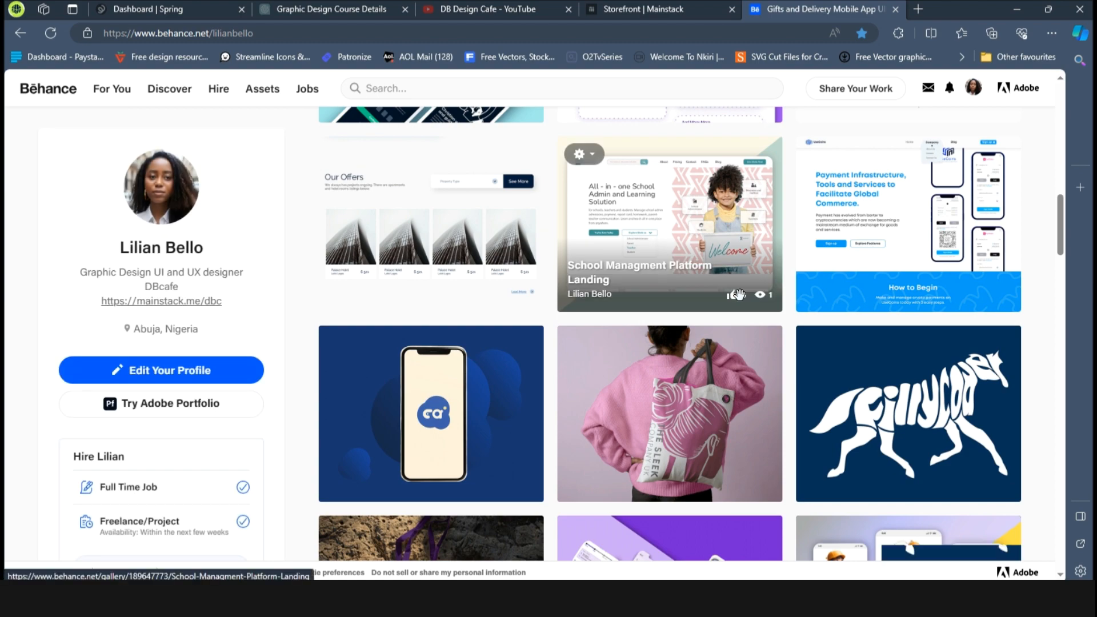
scroll(739, 294, "up", 5)
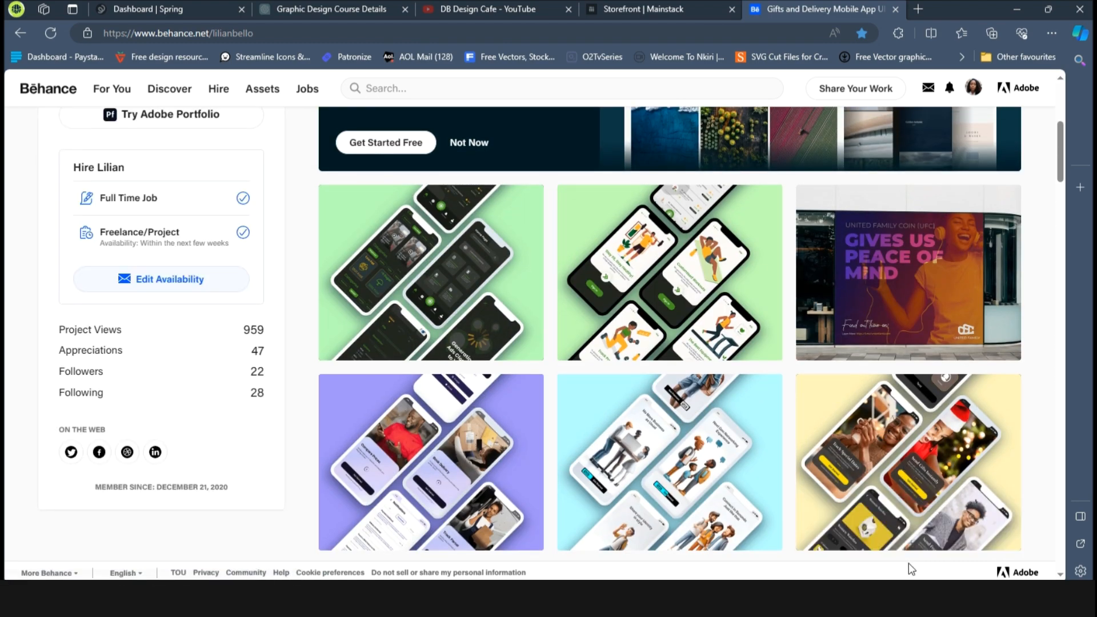
scroll(823, 549, "down", 4)
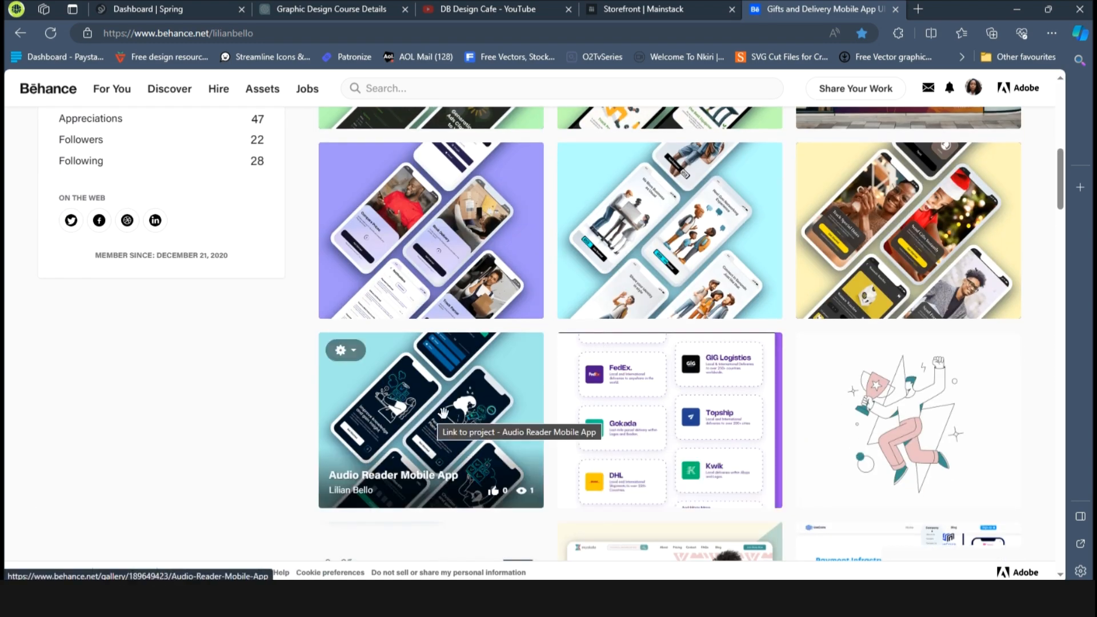
scroll(869, 315, "up", 1)
scroll(449, 304, "up", 4)
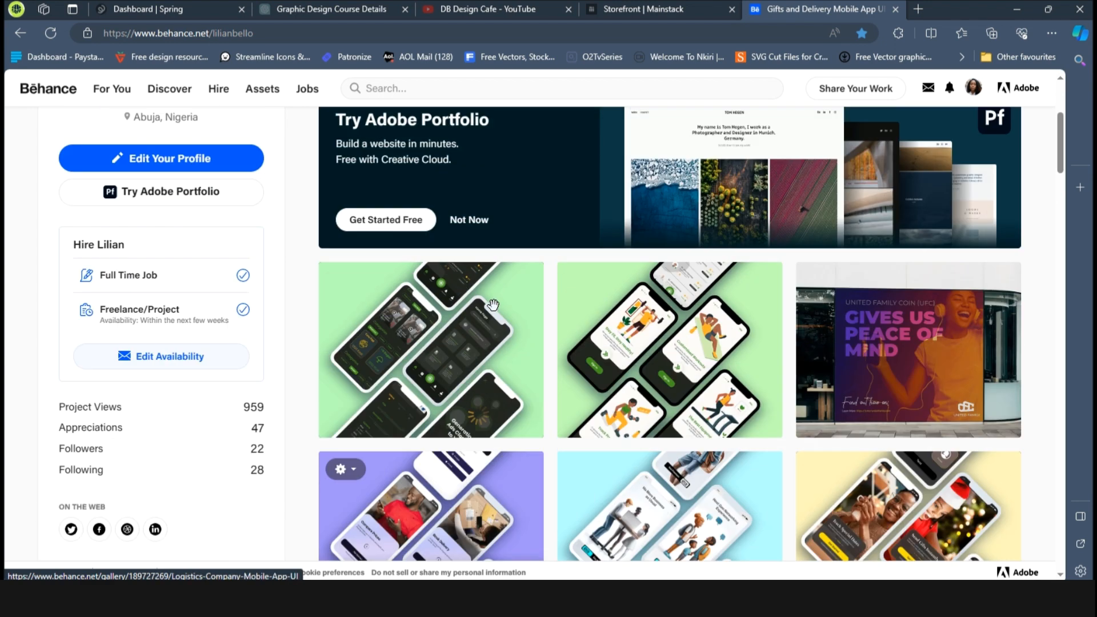
scroll(682, 375, "down", 5)
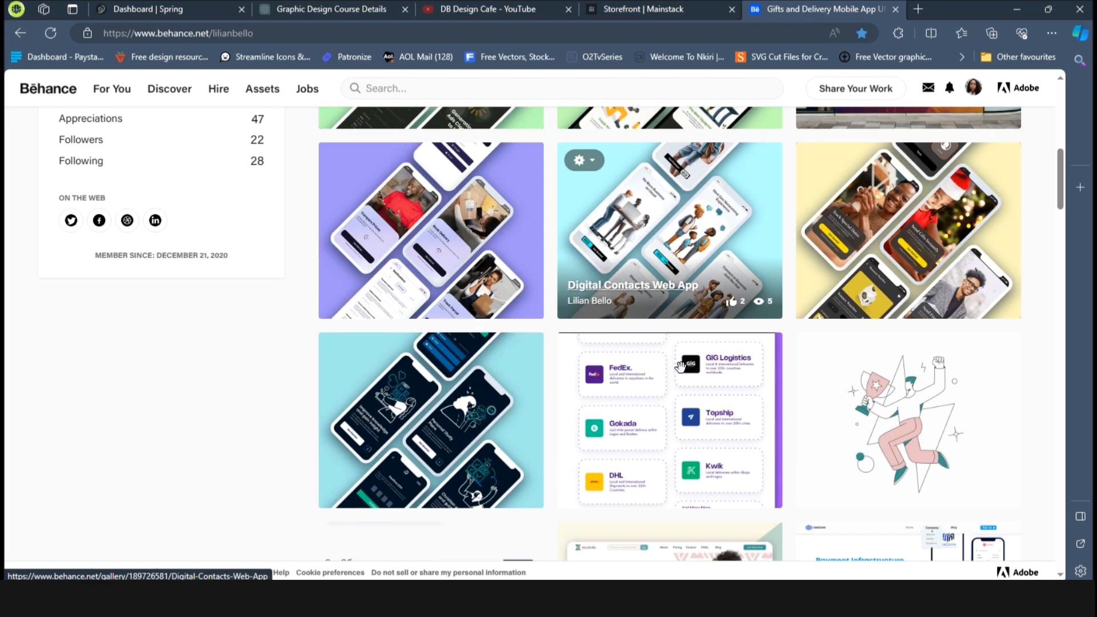